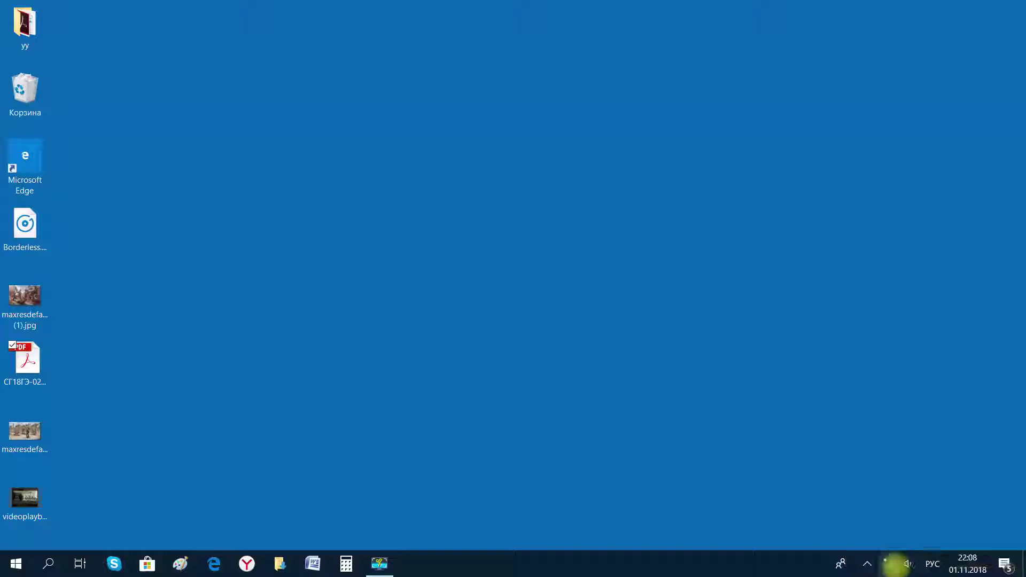
# Open the list of available Wi-Fi networks from the system tray network icon.
pyautogui.click(892, 564)
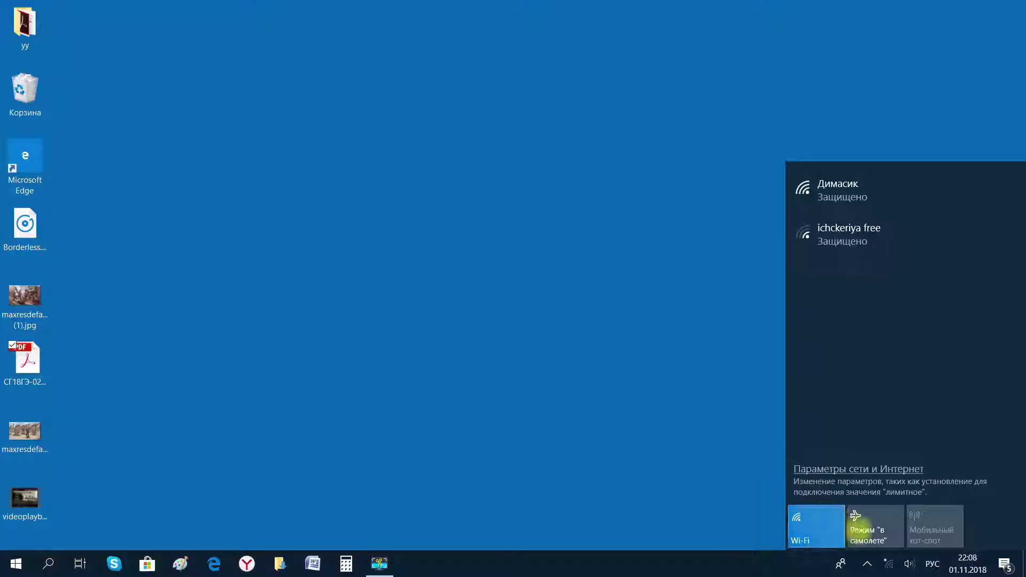
# Try joining the first secured Wi-Fi network with its security key, allowing PC discovery.
pyautogui.click(889, 562)
pyautogui.click(889, 562)
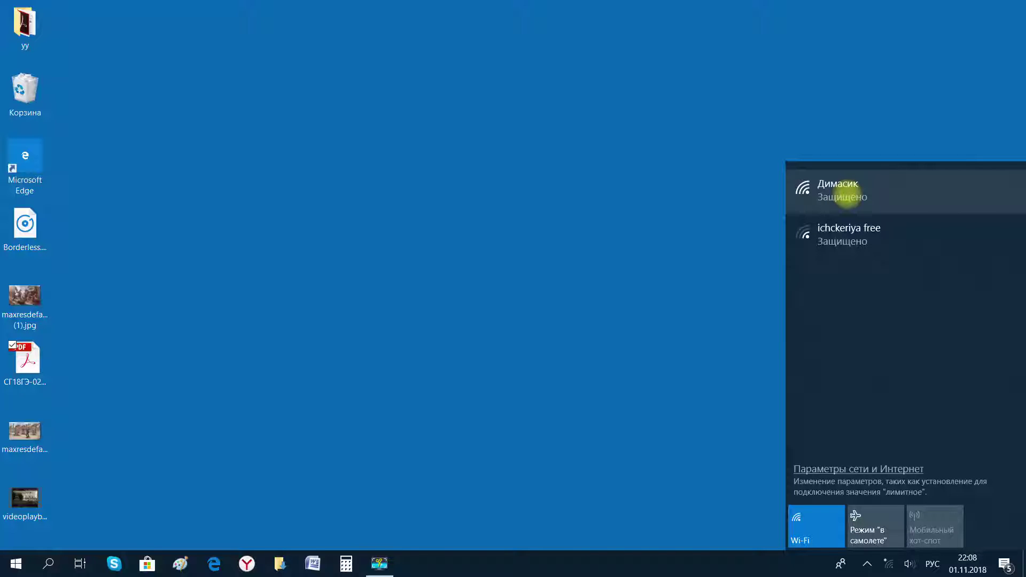
pyautogui.click(846, 197)
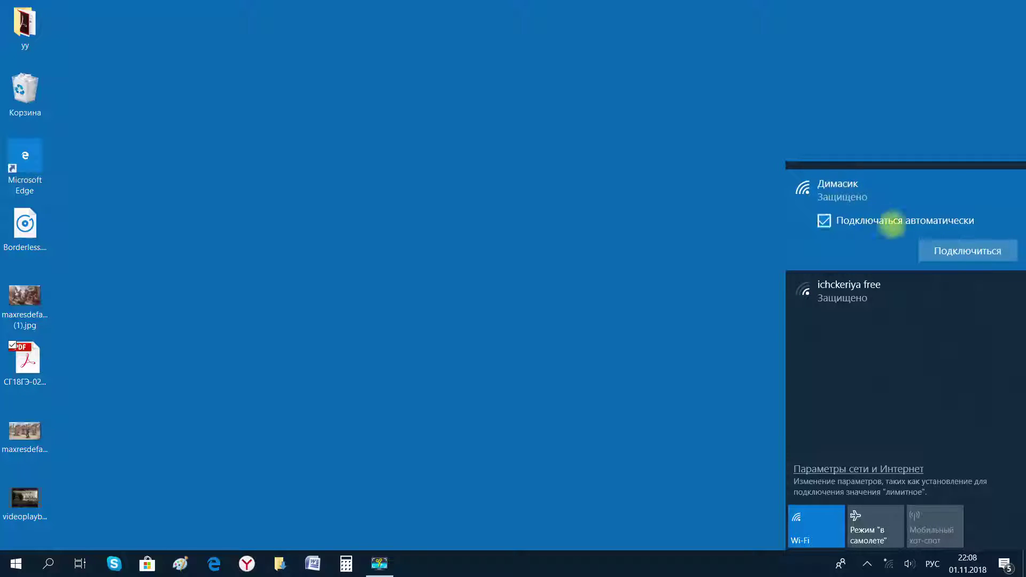
pyautogui.click(942, 250)
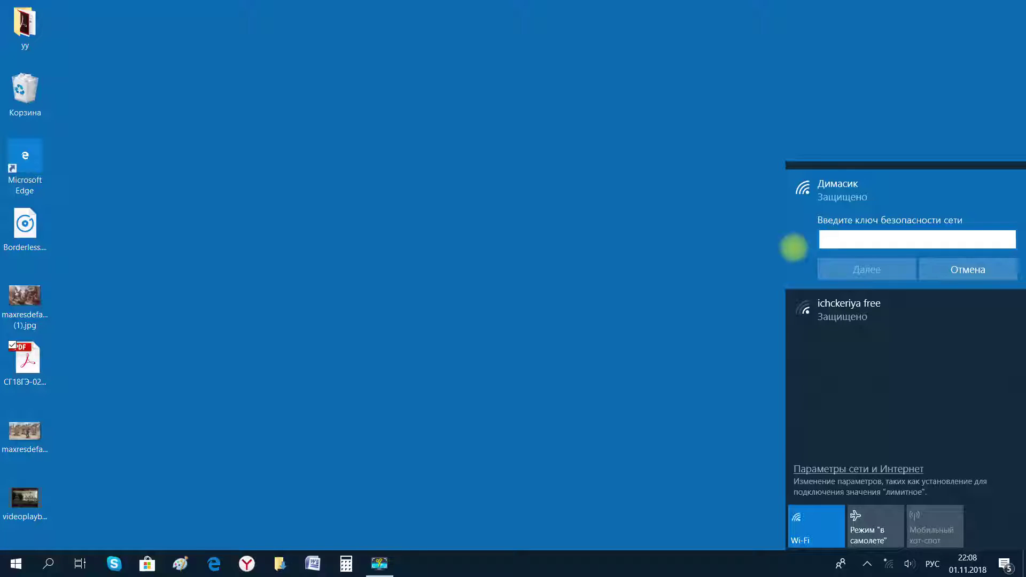
pyautogui.write('12345678')
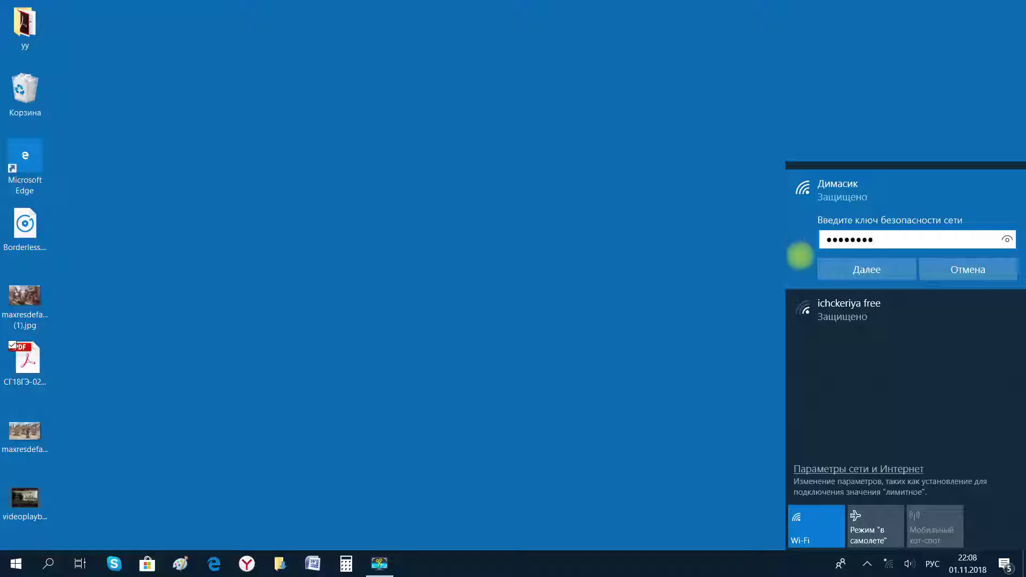
pyautogui.click(832, 275)
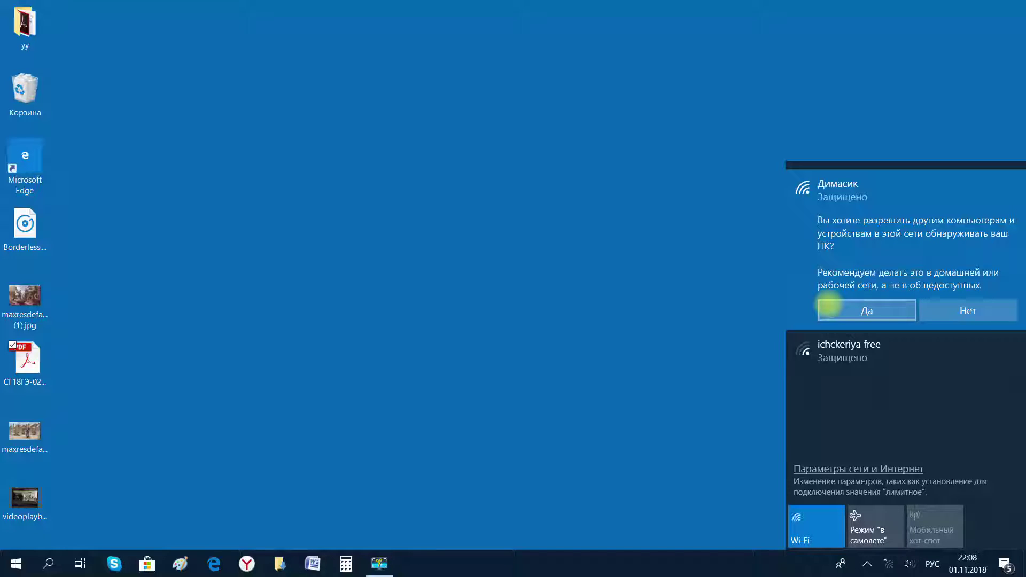
pyautogui.click(829, 308)
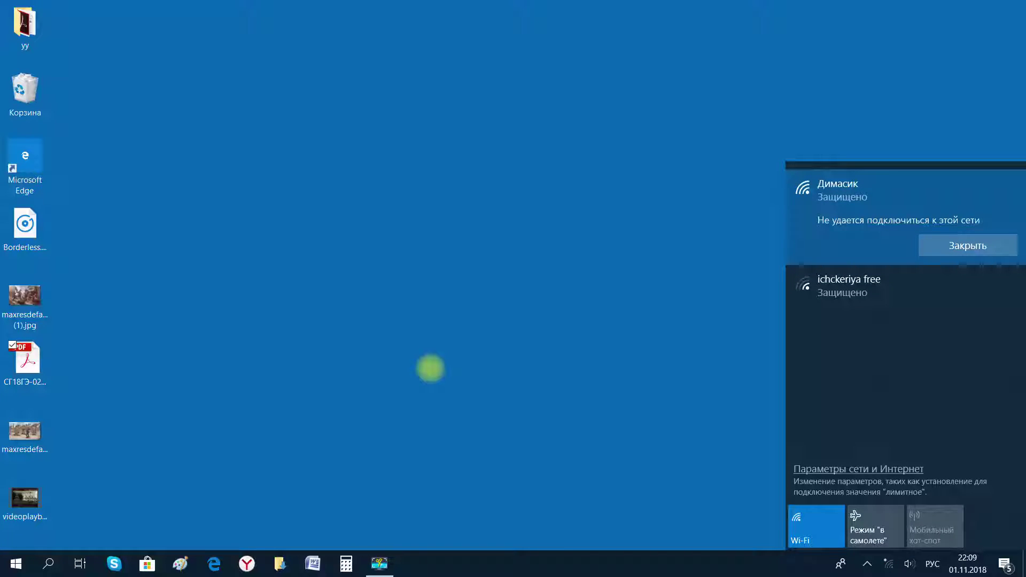
# Dismiss the connection failure and switch Wi-Fi off and back on twice.
pyautogui.click(940, 243)
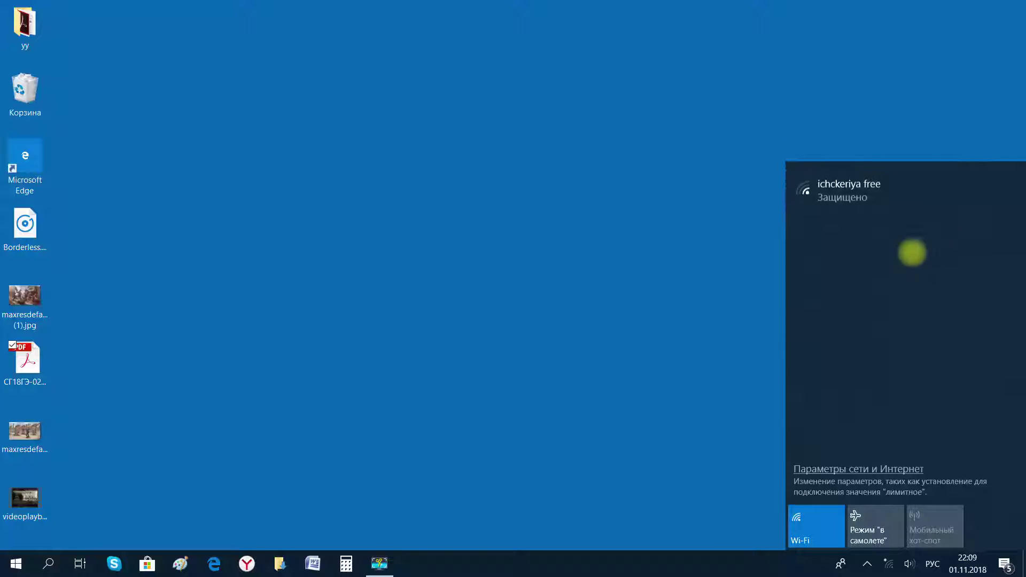
pyautogui.click(805, 528)
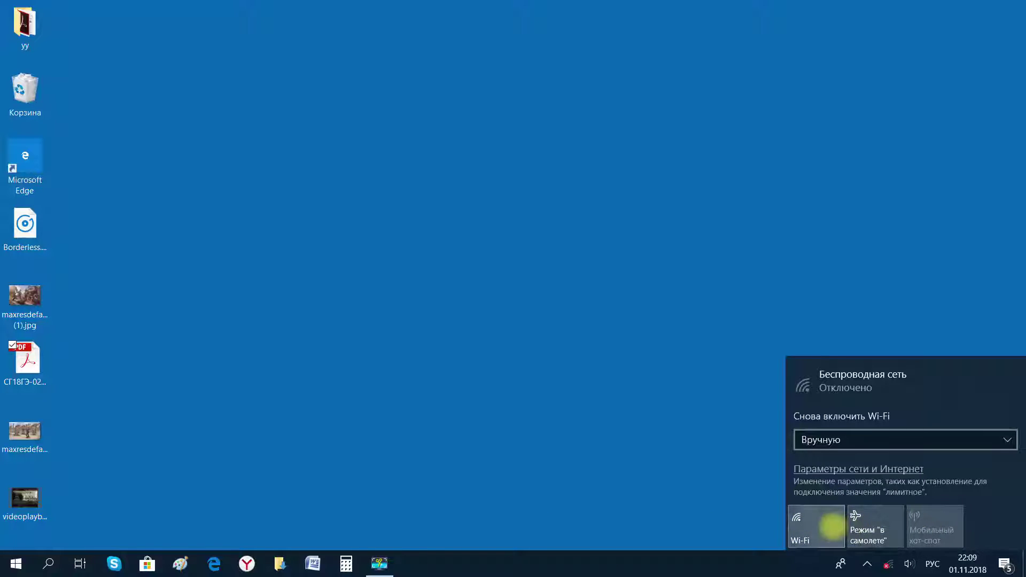
pyautogui.click(833, 527)
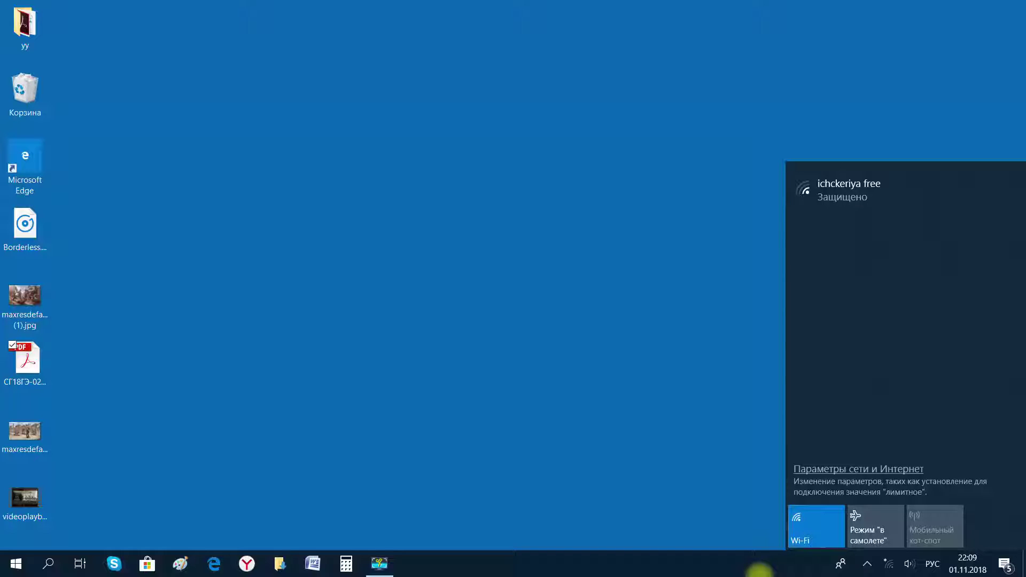
pyautogui.click(807, 519)
pyautogui.click(810, 514)
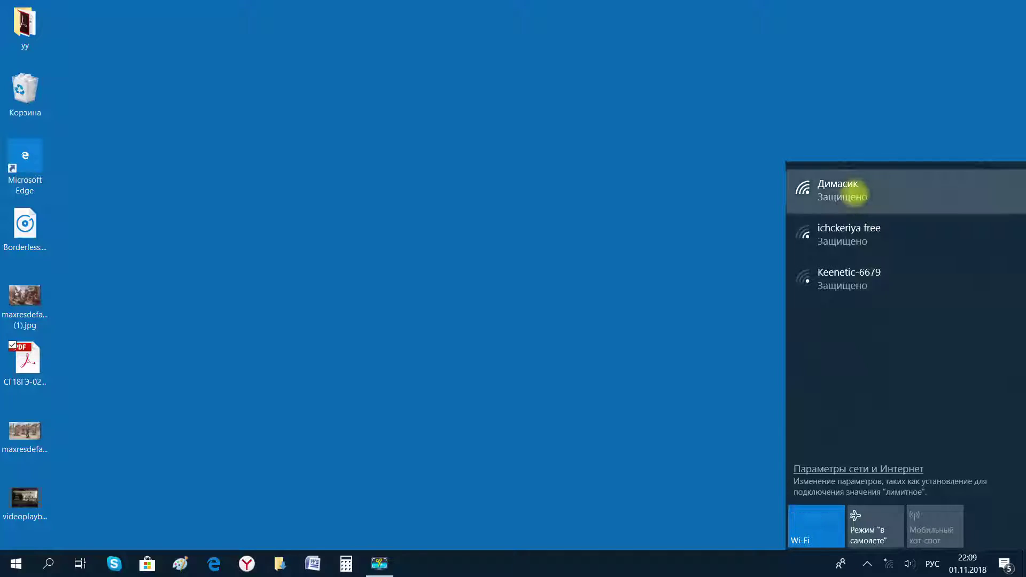
# Retry connecting to the secured network; the entered key is rejected, so cancel it.
pyautogui.click(876, 195)
pyautogui.click(935, 241)
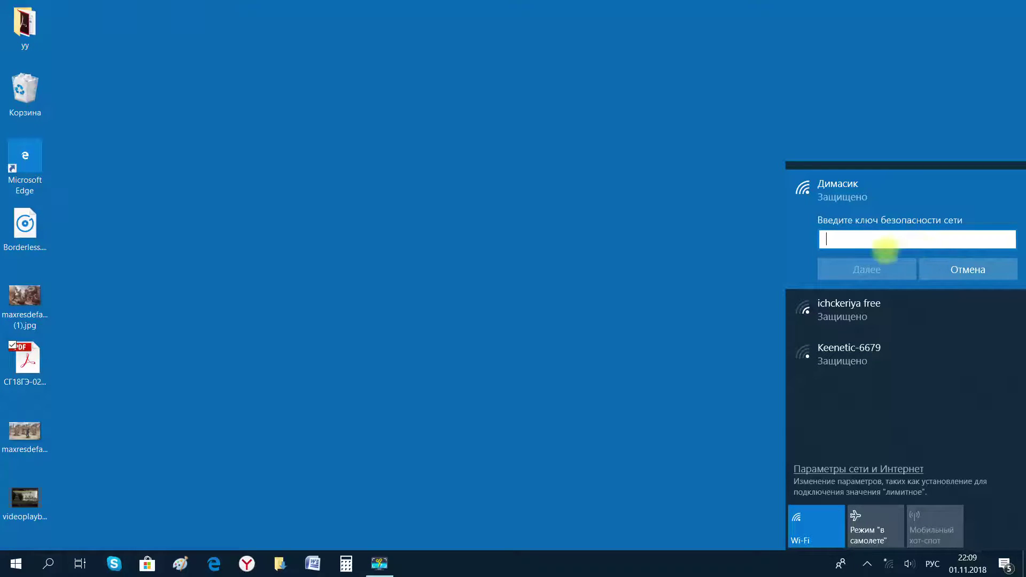
pyautogui.write('•••••••')
pyautogui.press('Return')
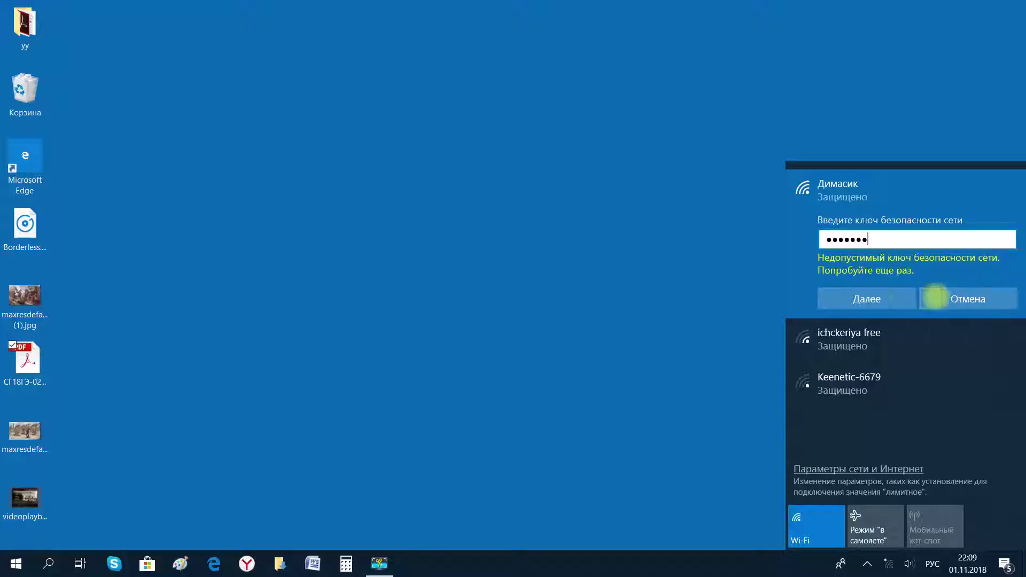
pyautogui.click(957, 298)
# Reconnect with the re-entered security key and allow the PC to be discoverable.
pyautogui.click(861, 198)
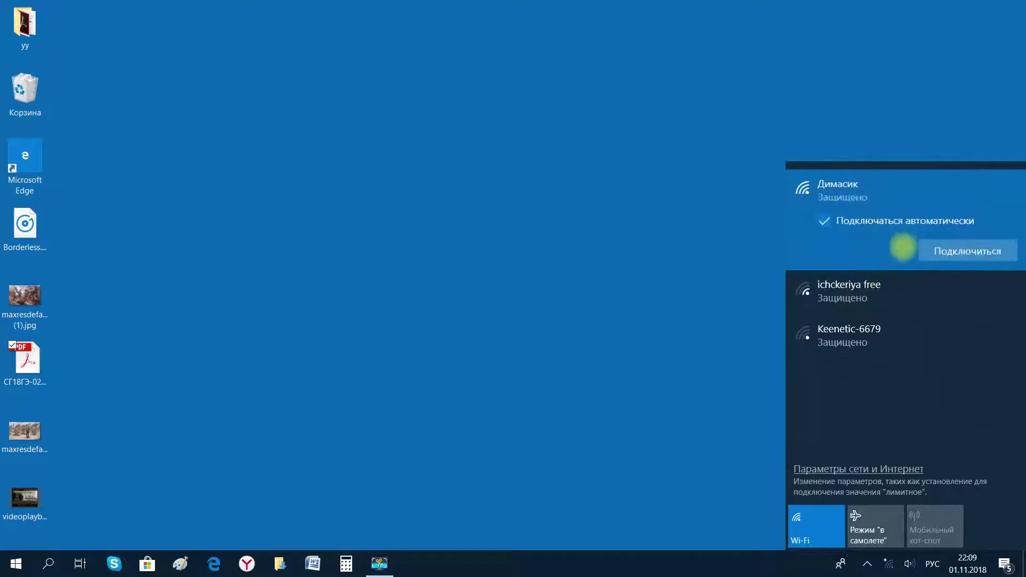
pyautogui.click(946, 251)
pyautogui.write('******')
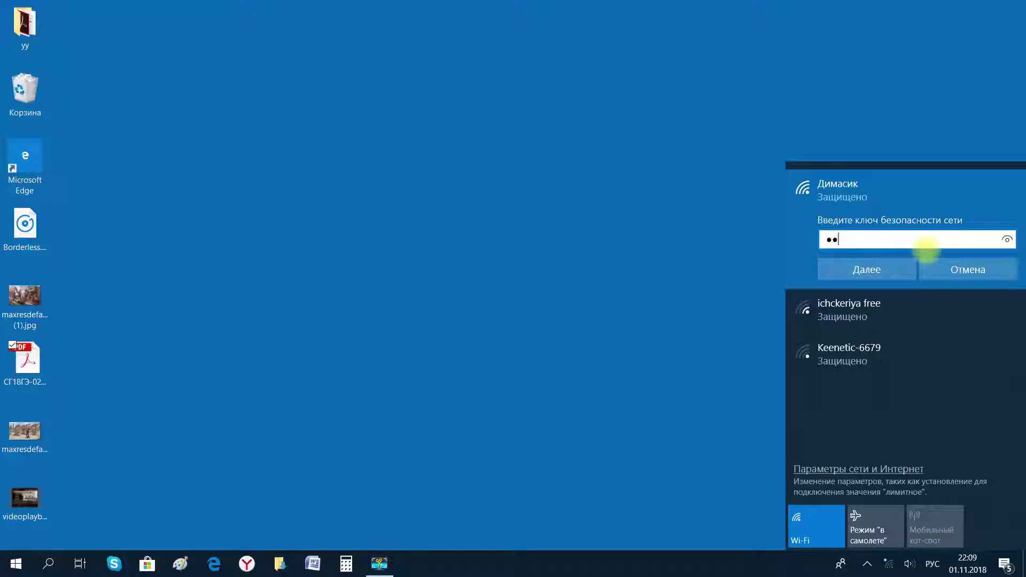
pyautogui.write('**')
pyautogui.click(874, 267)
pyautogui.click(848, 308)
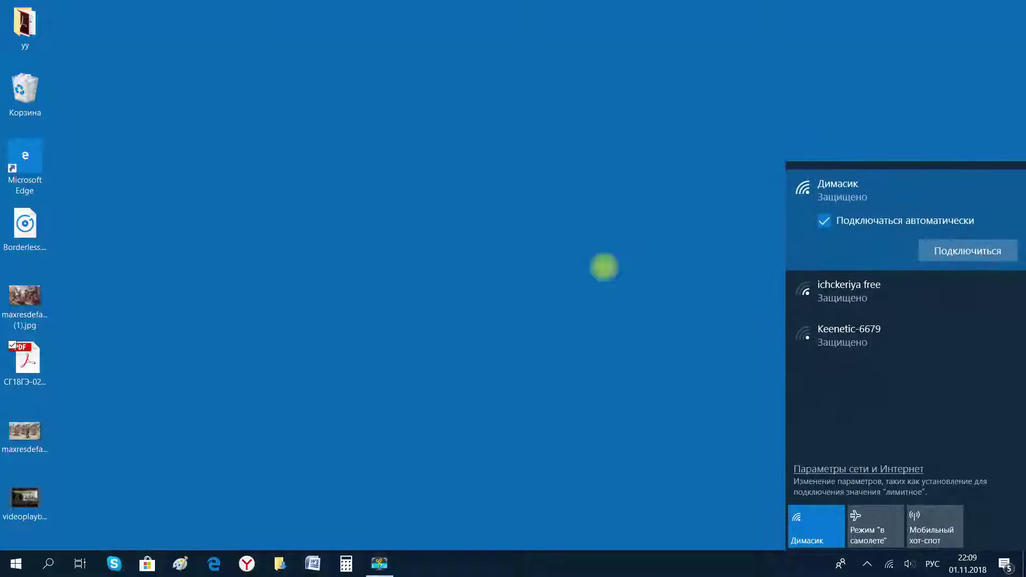
# Close the network list and launch Microsoft Edge from its desktop shortcut.
pyautogui.click(604, 267)
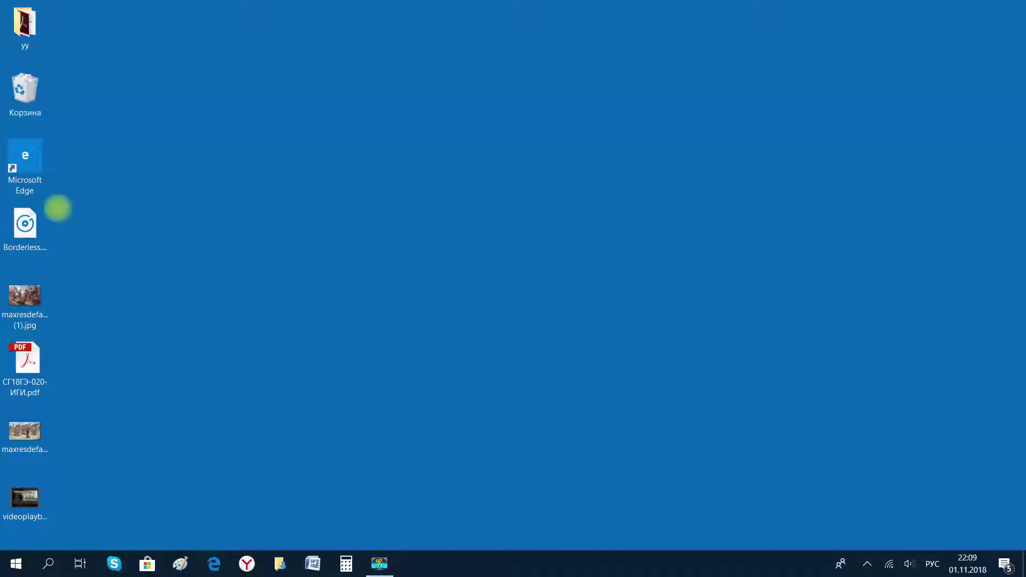
pyautogui.click(35, 169)
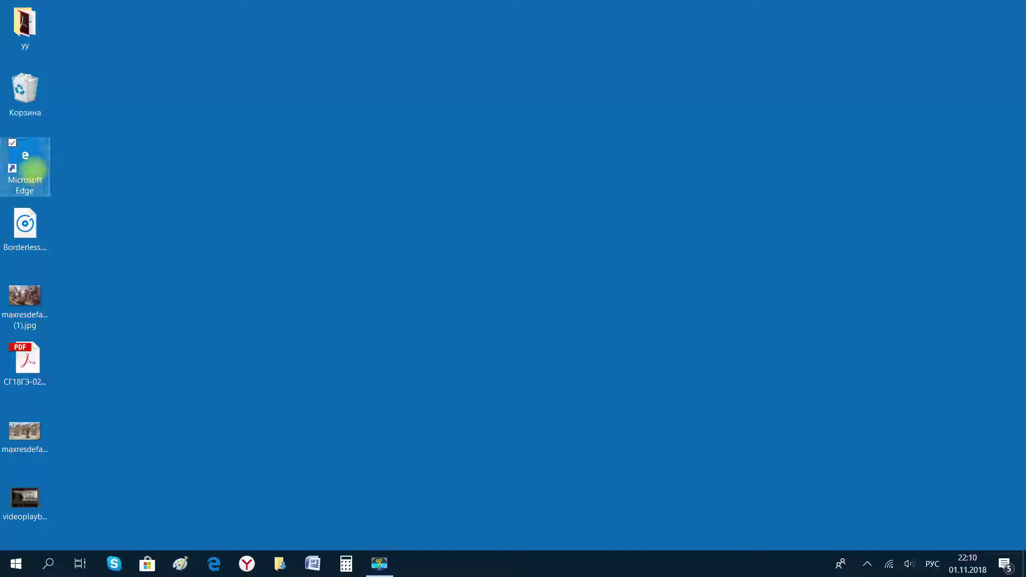
pyautogui.doubleClick(39, 167)
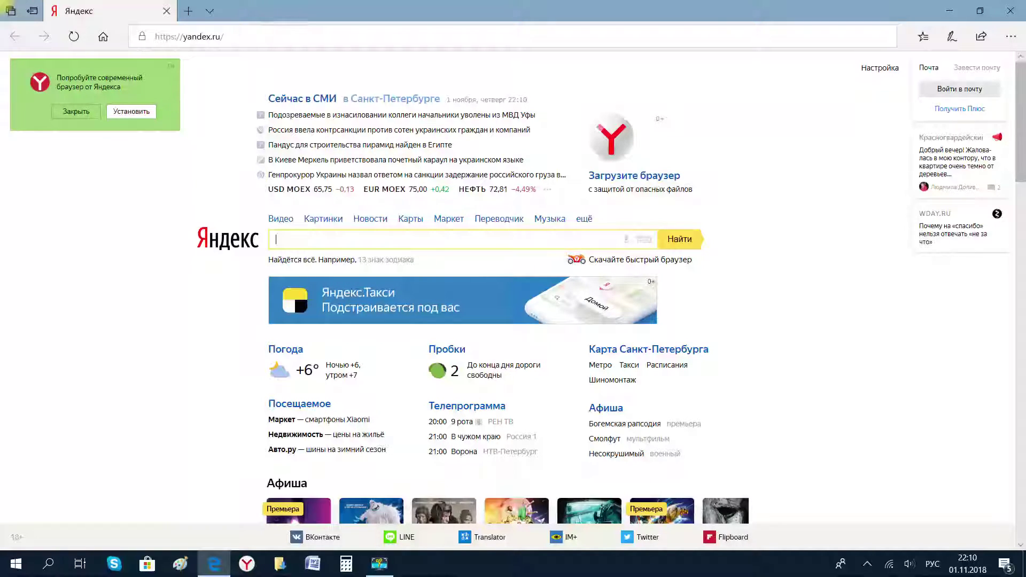
# Search for 'яндекс' from the address bar and open the first result in a new tab.
pyautogui.hotkey('ctrl', 'l')
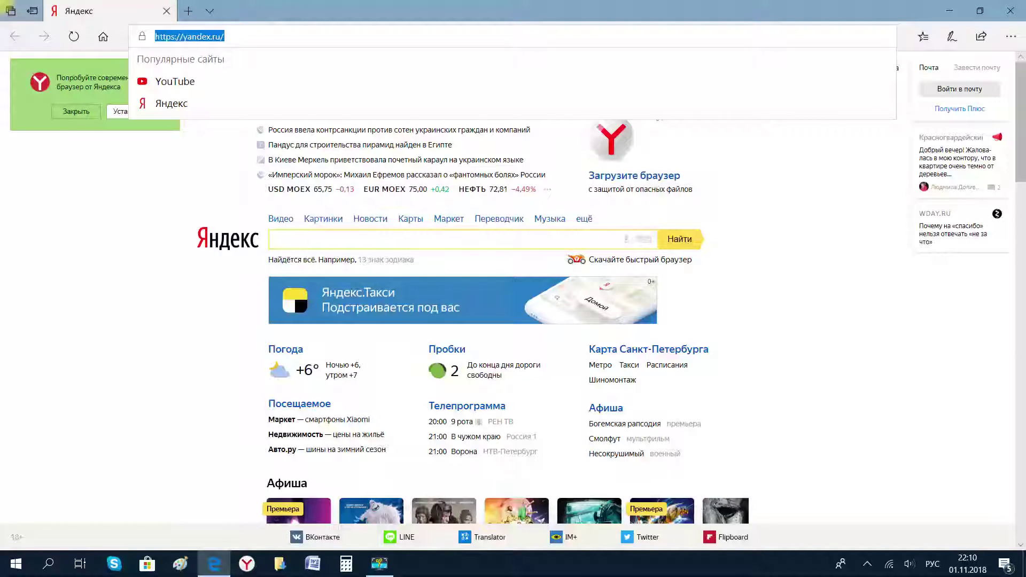
pyautogui.write('ян')
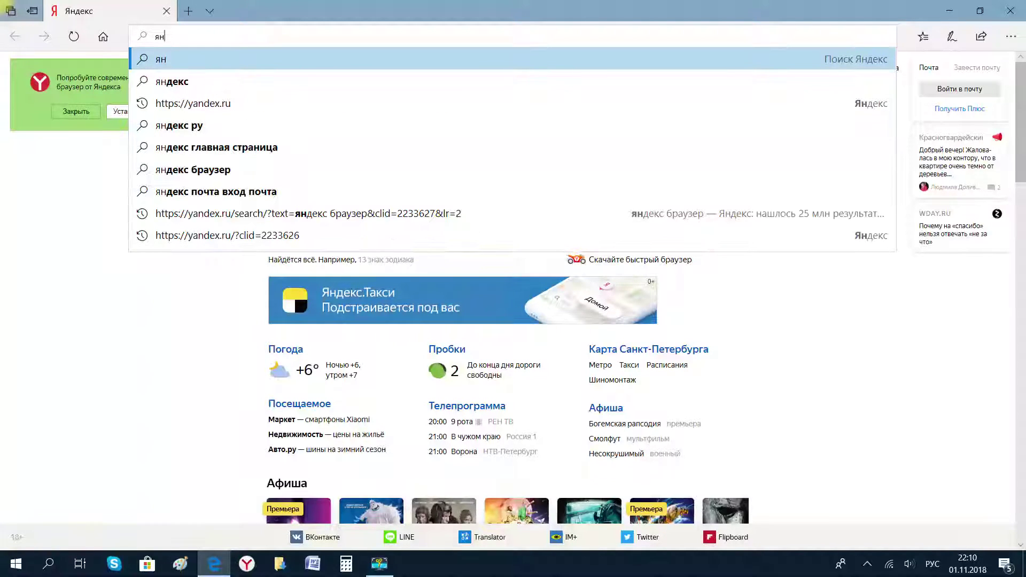
pyautogui.write('декс')
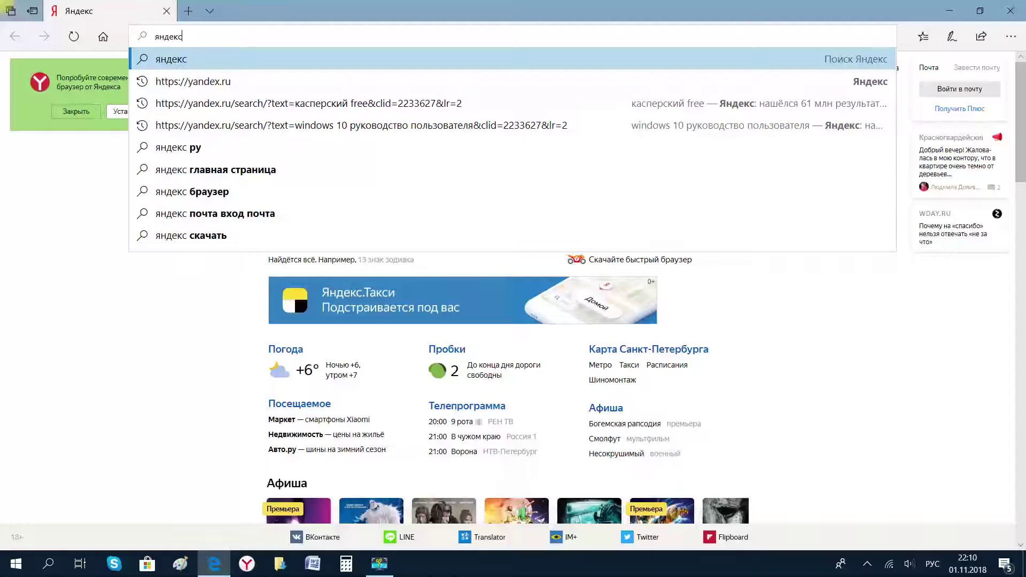
pyautogui.press('Return')
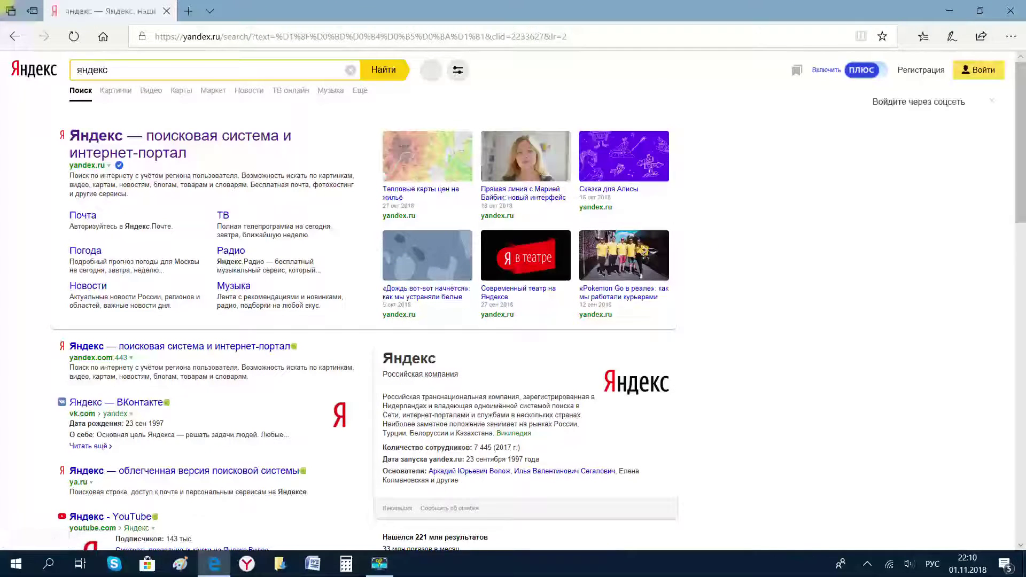
pyautogui.click(180, 136)
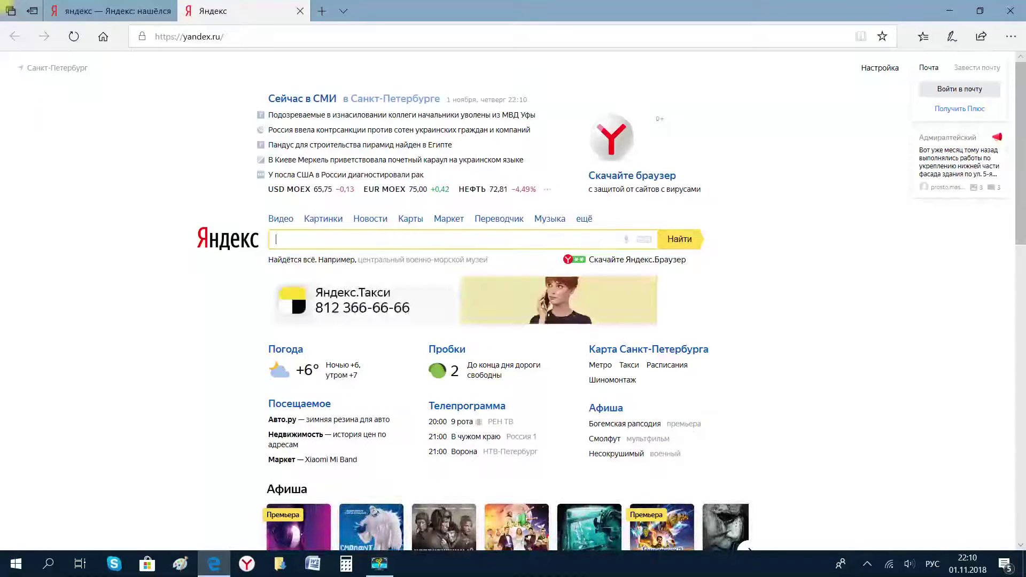
# Search 'в контакте', then 'слушать музыку', opening and closing the Яндекс.Музыка tab.
pyautogui.write('в ко')
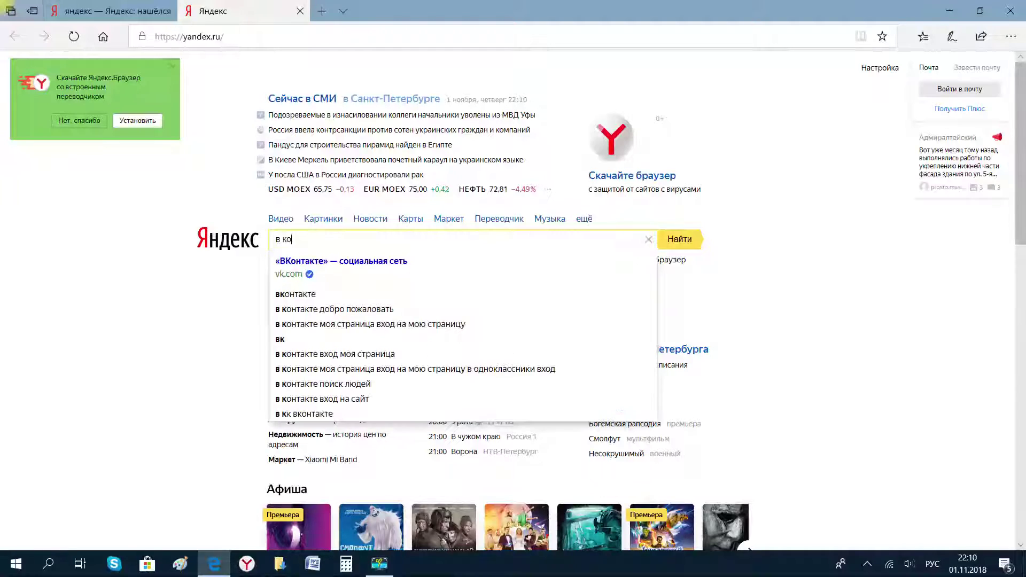
pyautogui.write('нтакте')
pyautogui.press('Return')
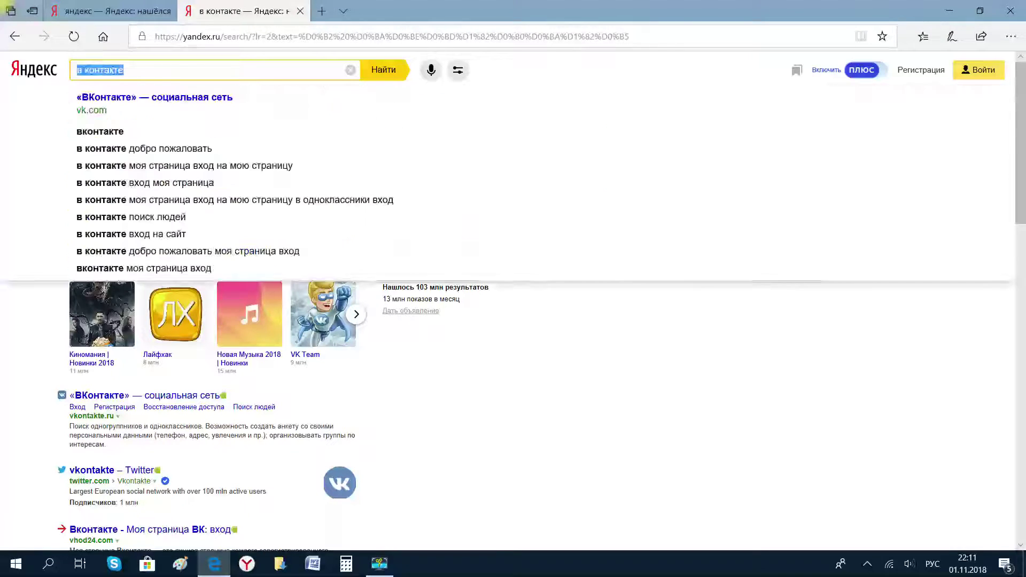
pyautogui.hotkey('ctrl', 'a')
pyautogui.write('слуш')
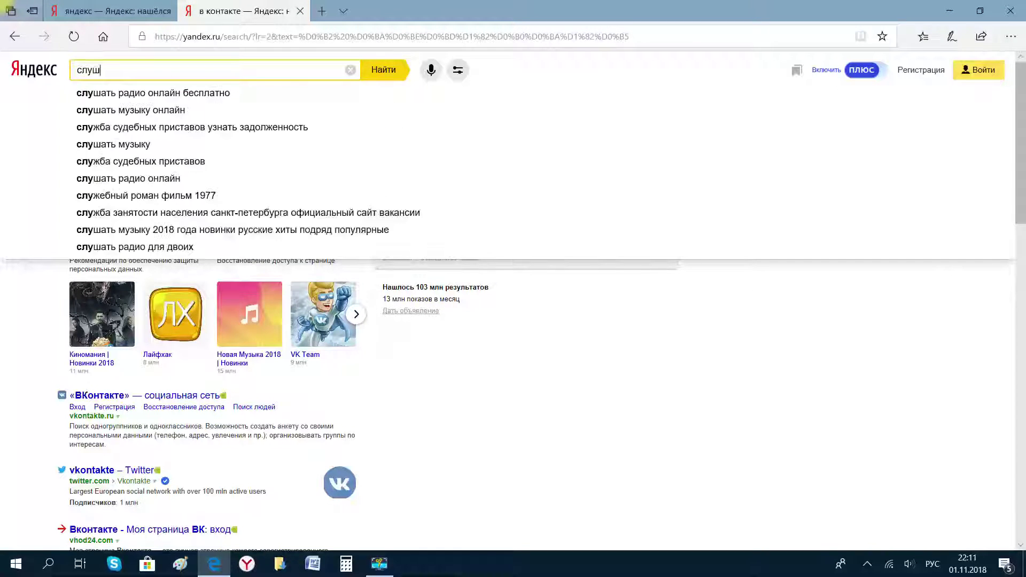
pyautogui.write('ать музыку')
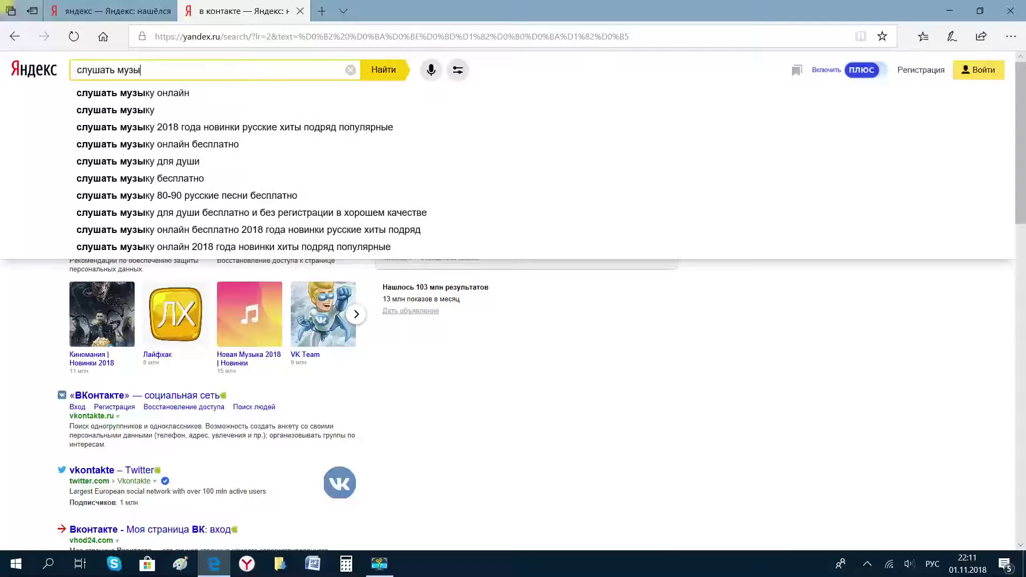
pyautogui.press('Return')
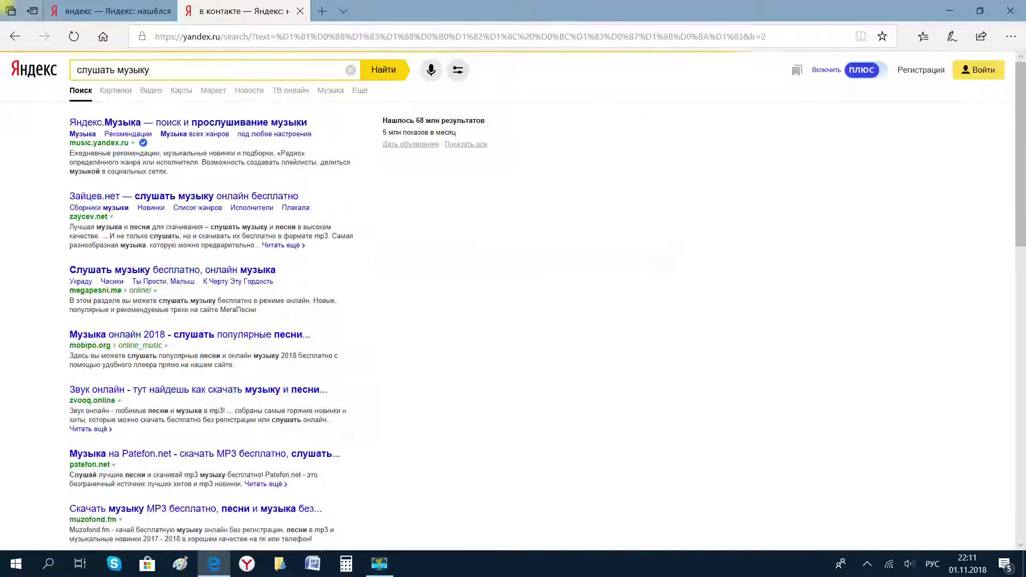
pyautogui.click(238, 123)
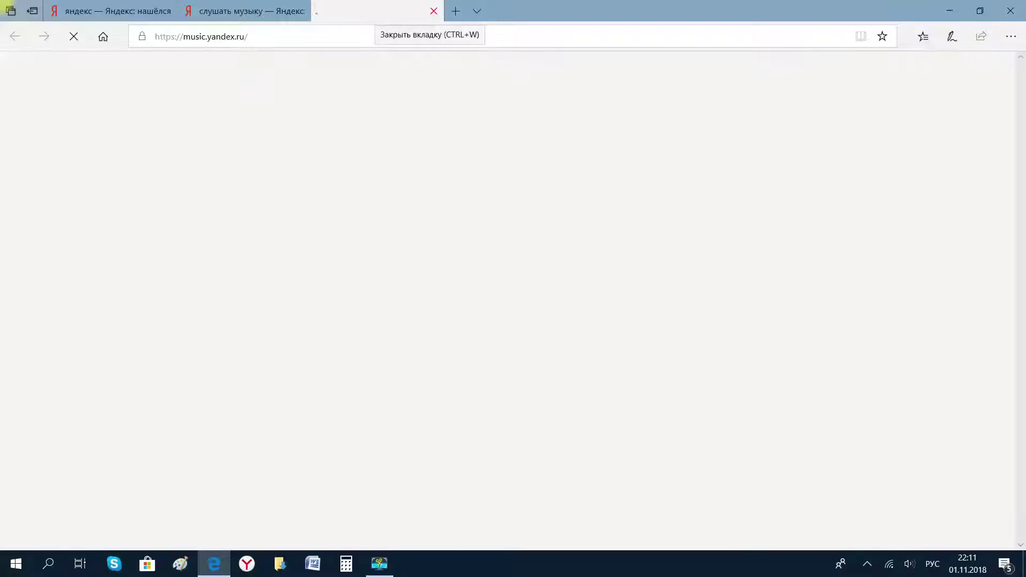
pyautogui.click(433, 11)
# Search 'смотреть фильмы', close its results tab, and close the Edge window.
pyautogui.tripleClick(160, 70)
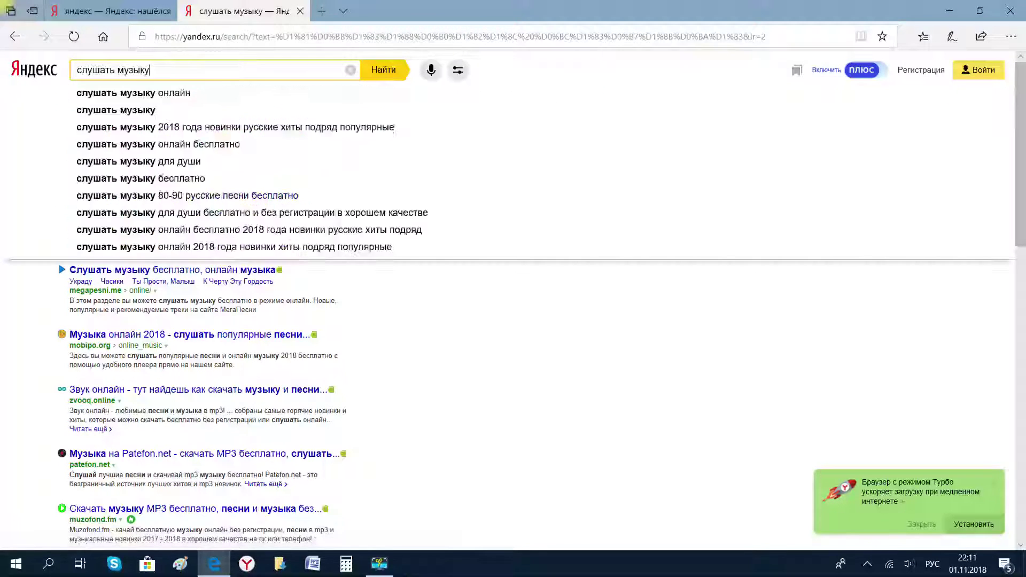
pyautogui.write('смотрет')
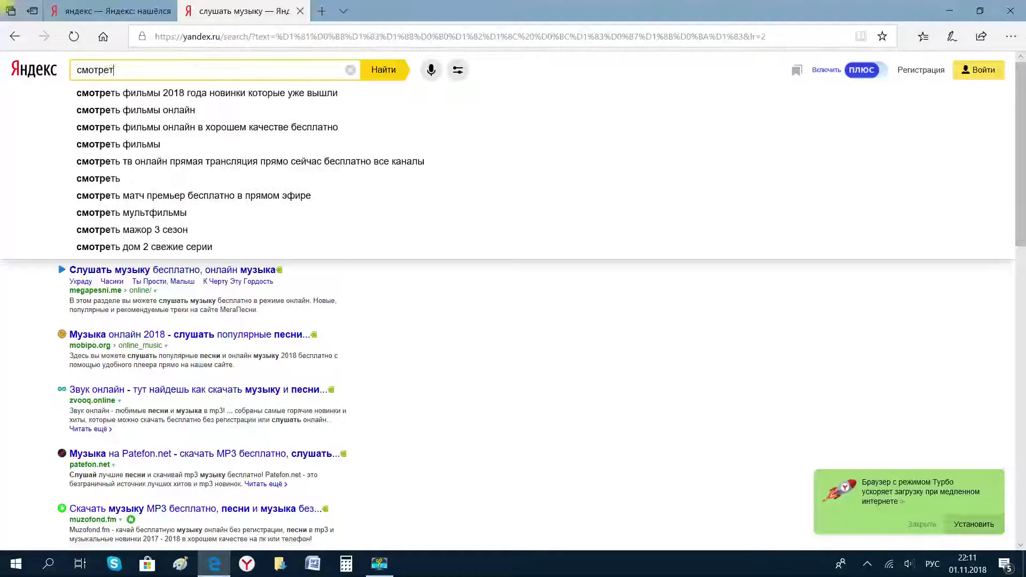
pyautogui.write('ь фильм')
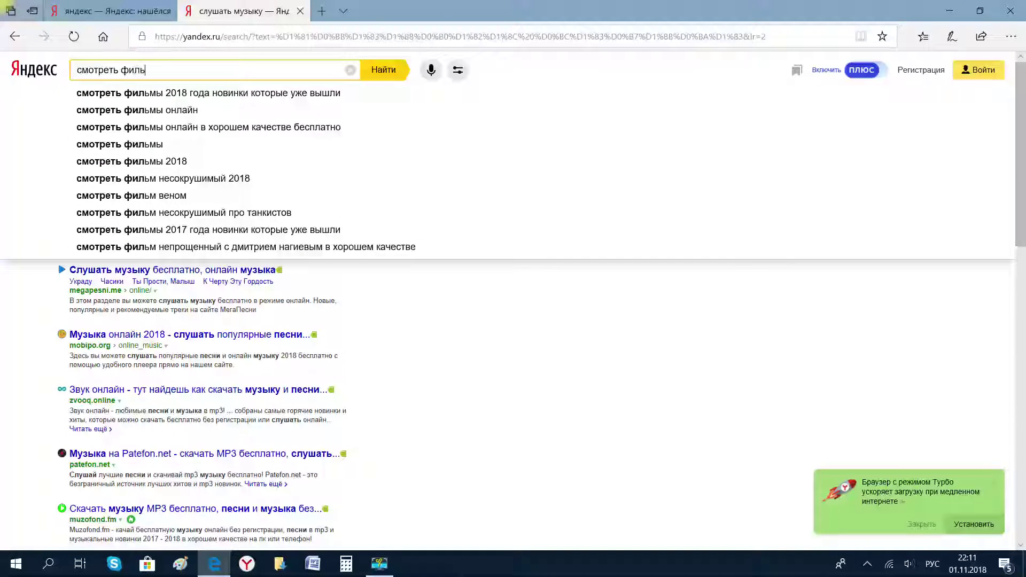
pyautogui.write('ы')
pyautogui.press('Return')
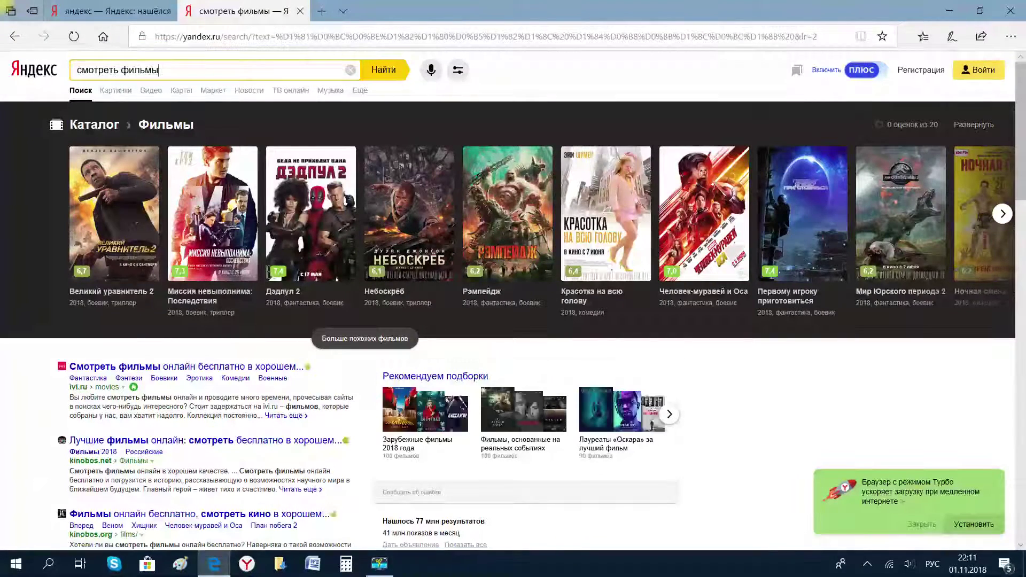
pyautogui.scroll(-4, 134, 236)
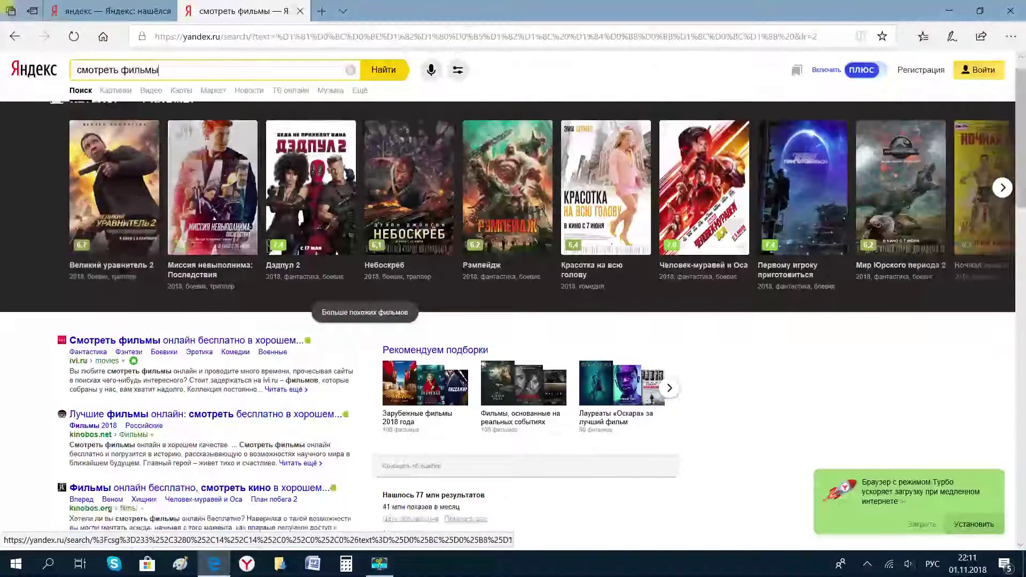
pyautogui.scroll(4, 134, 237)
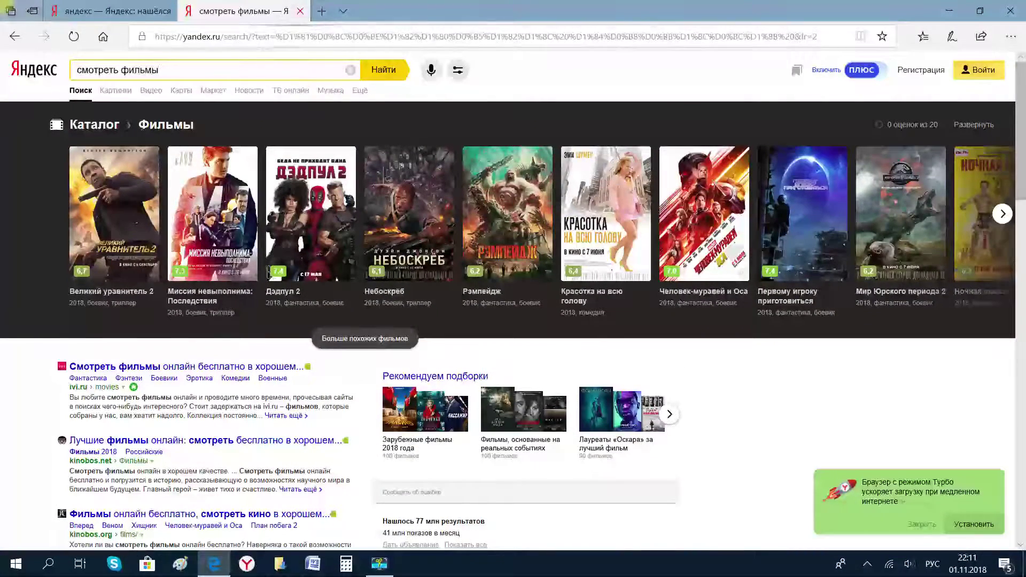
pyautogui.click(300, 11)
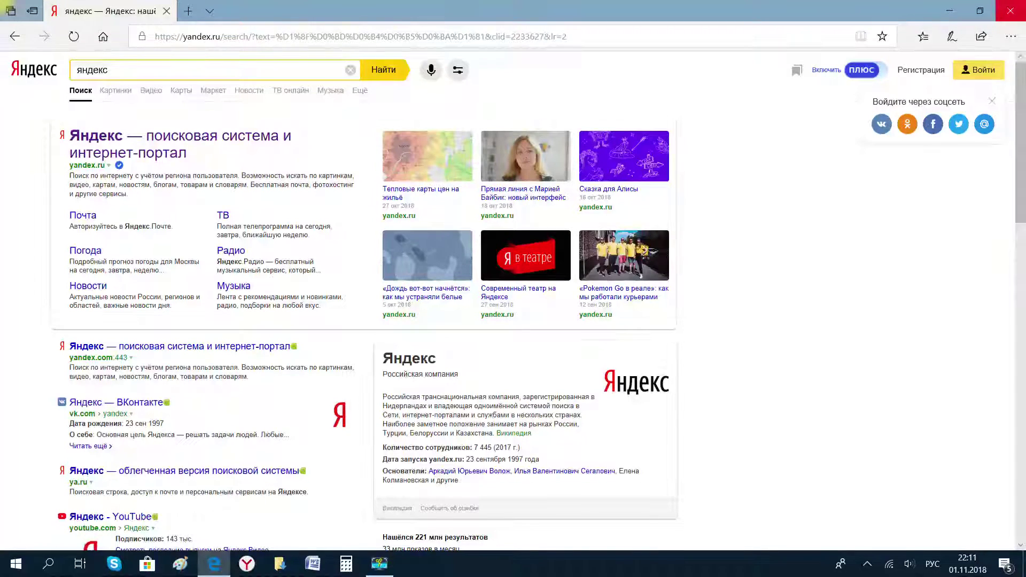
pyautogui.click(1009, 10)
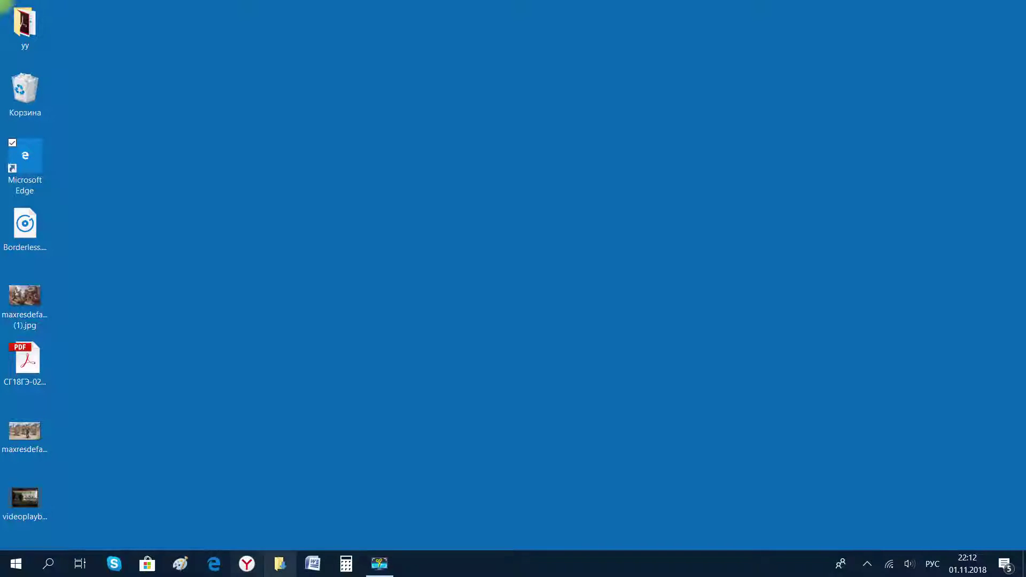
pyautogui.press('Down')
pyautogui.press('Down')
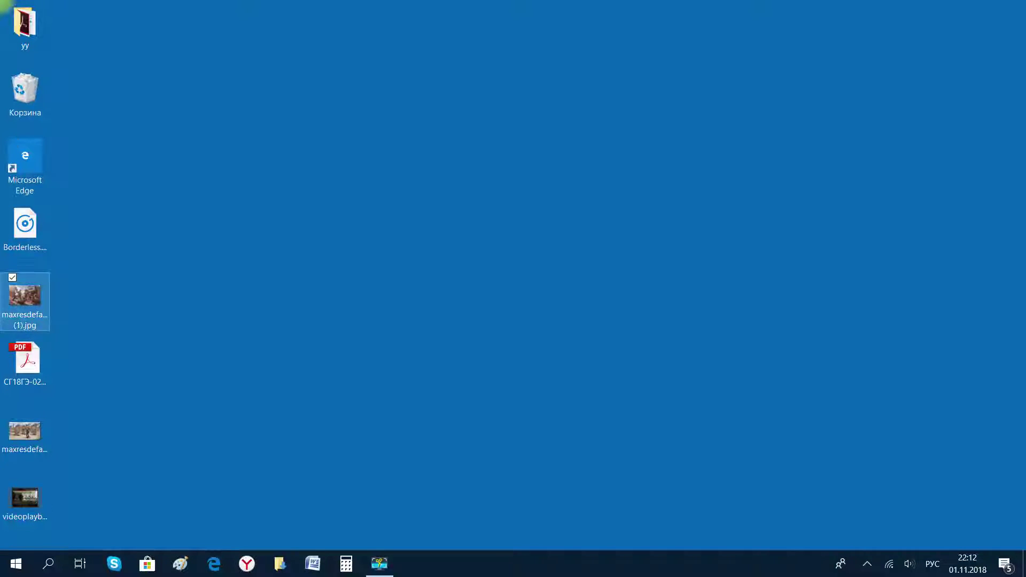
pyautogui.press('Return')
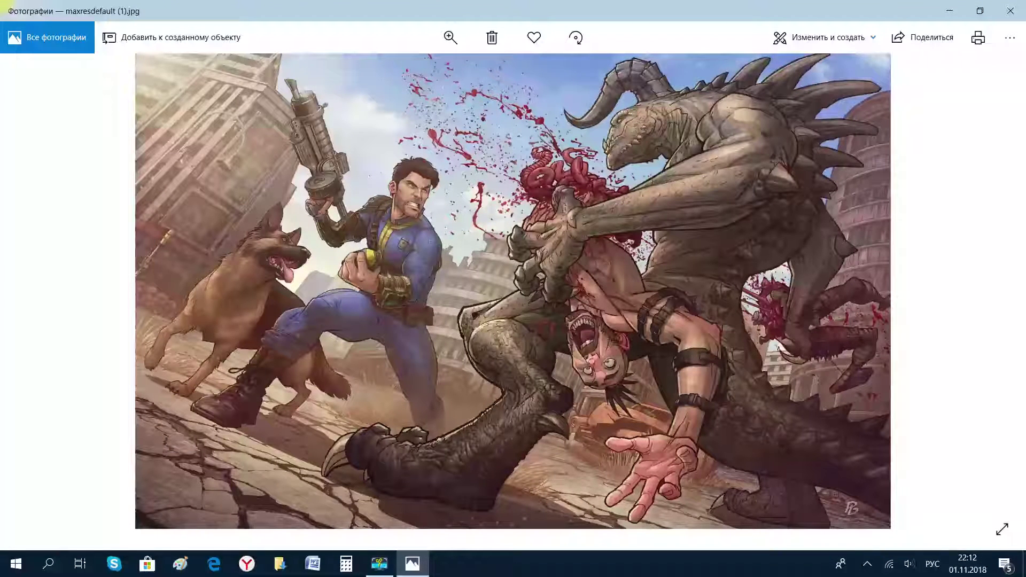
pyautogui.click(1002, 529)
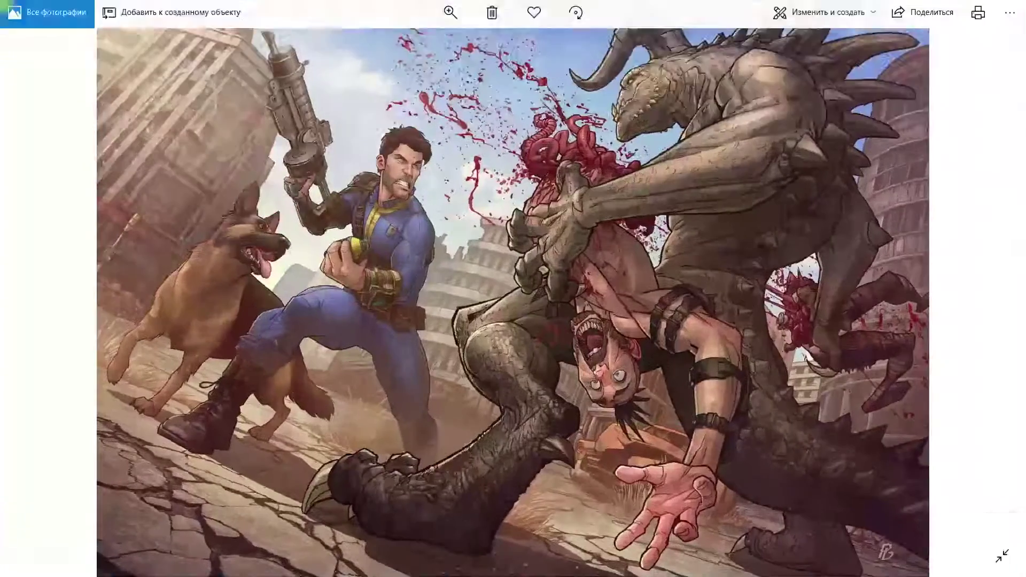
pyautogui.press('Escape')
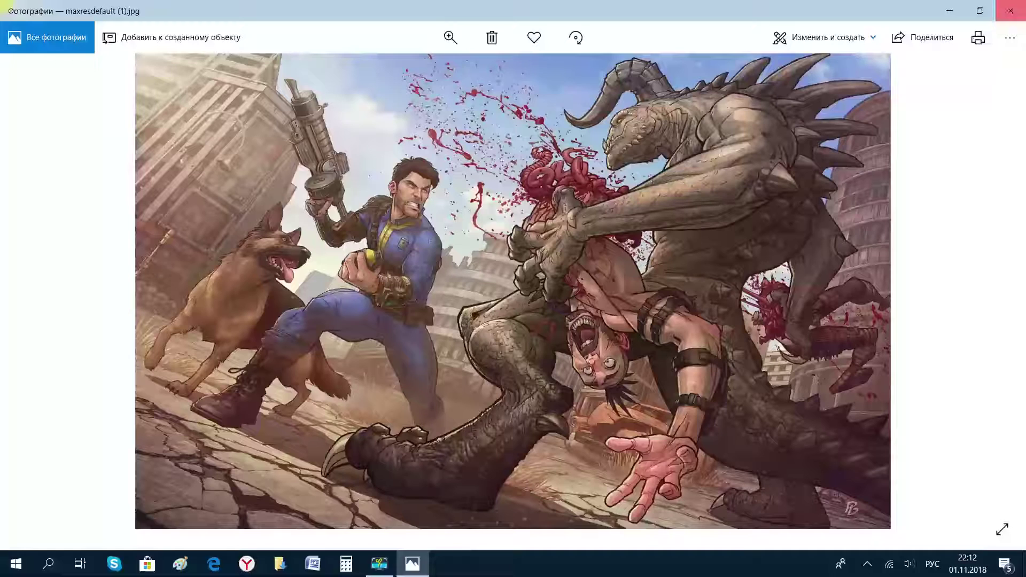
pyautogui.click(1009, 10)
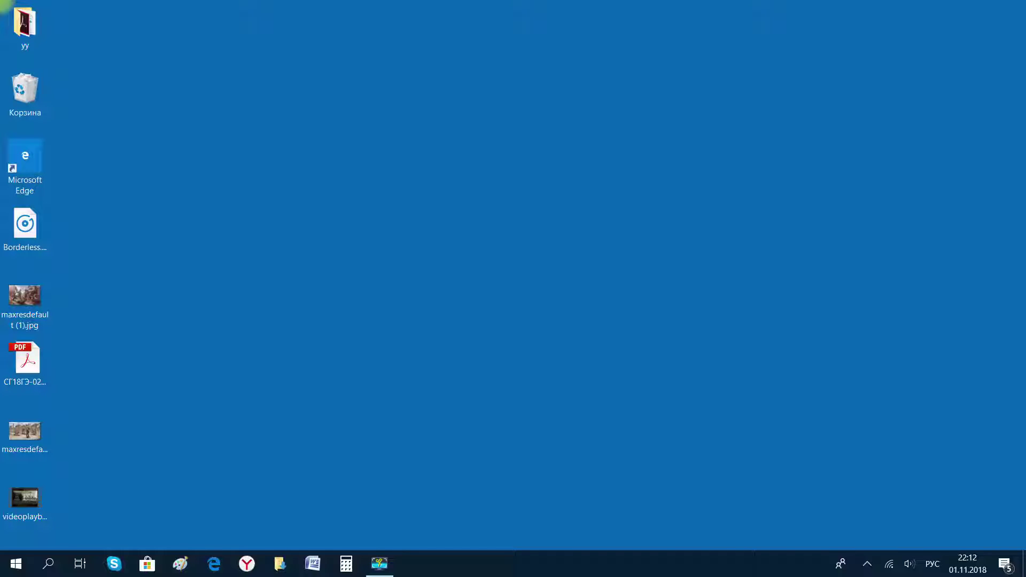
pyautogui.doubleClick(26, 224)
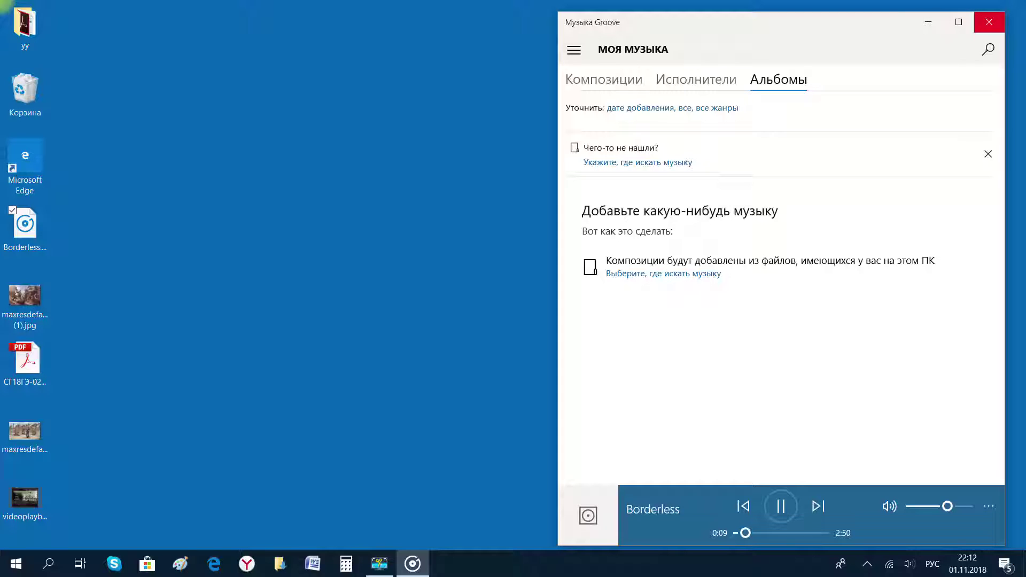
pyautogui.click(988, 21)
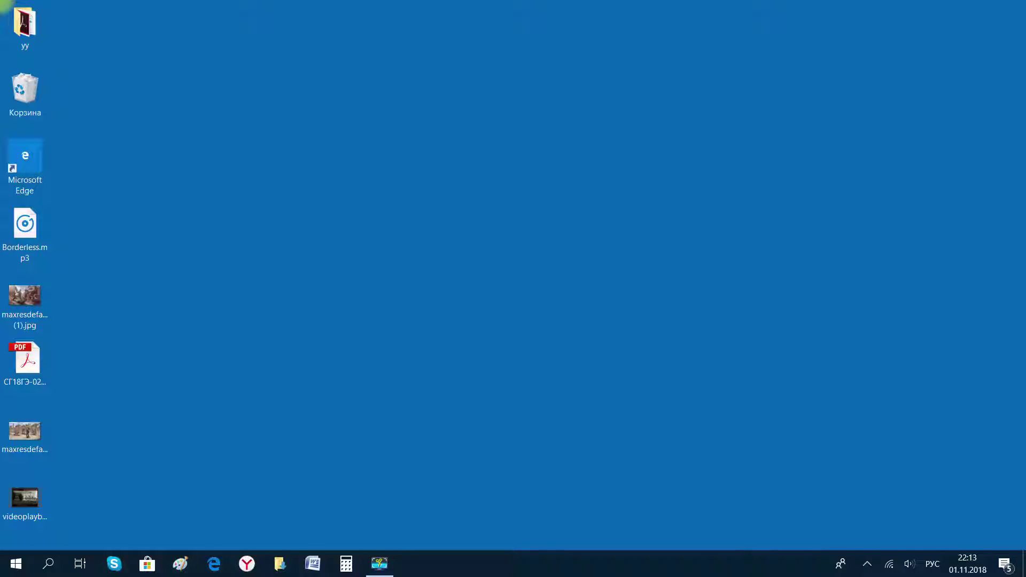
pyautogui.doubleClick(24, 498)
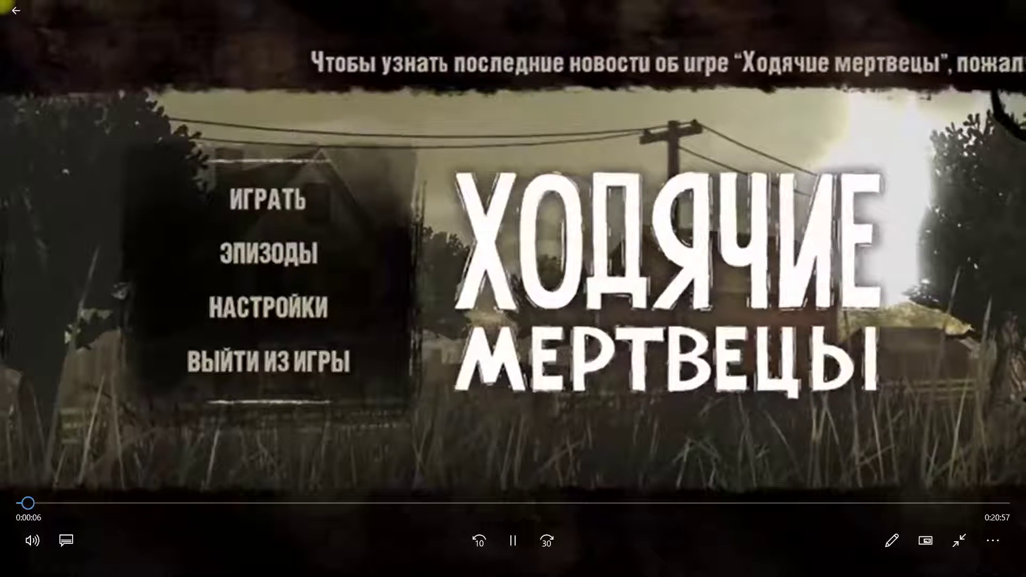
pyautogui.click(959, 541)
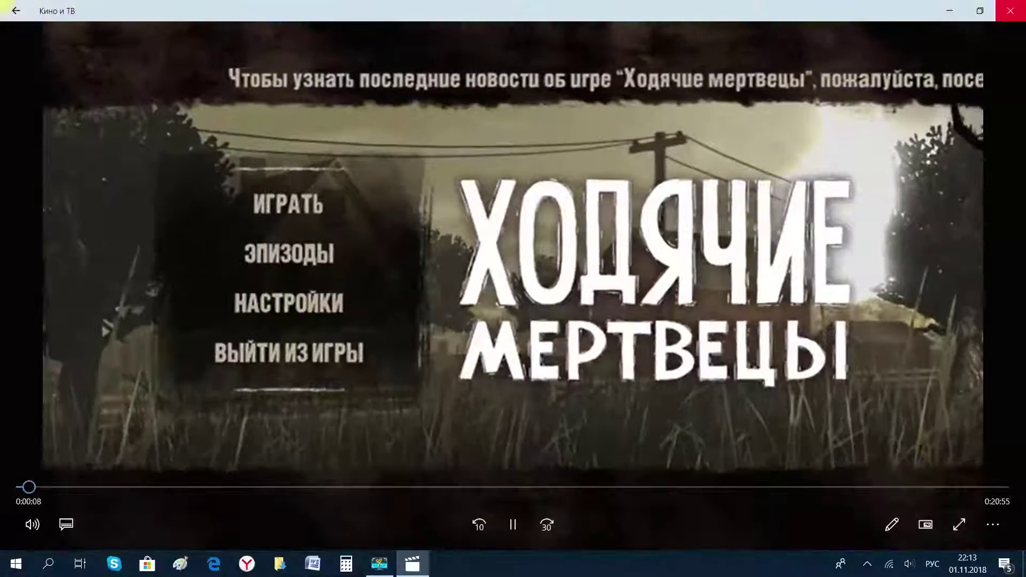
pyautogui.click(965, 8)
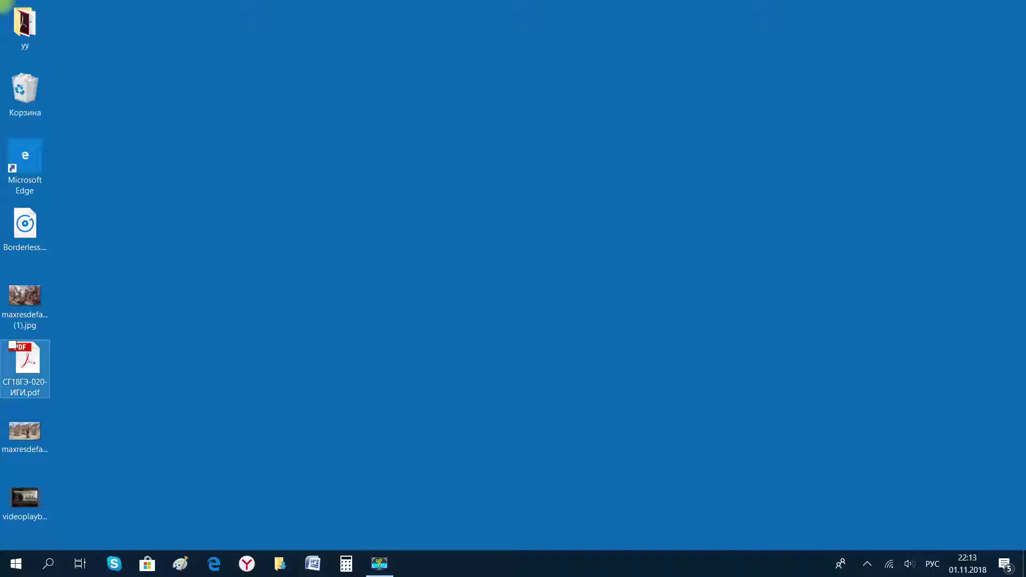
# Open СГ18ГЭ-020-ИГИ.pdf in Microsoft Edge from its desktop context menu.
pyautogui.rightClick(25, 363)
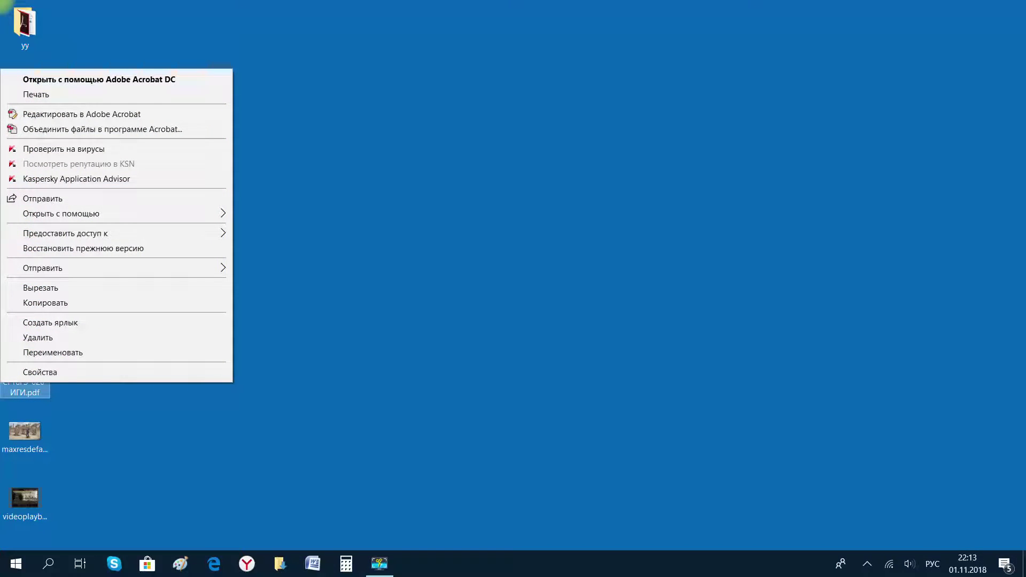
pyautogui.click(25, 369)
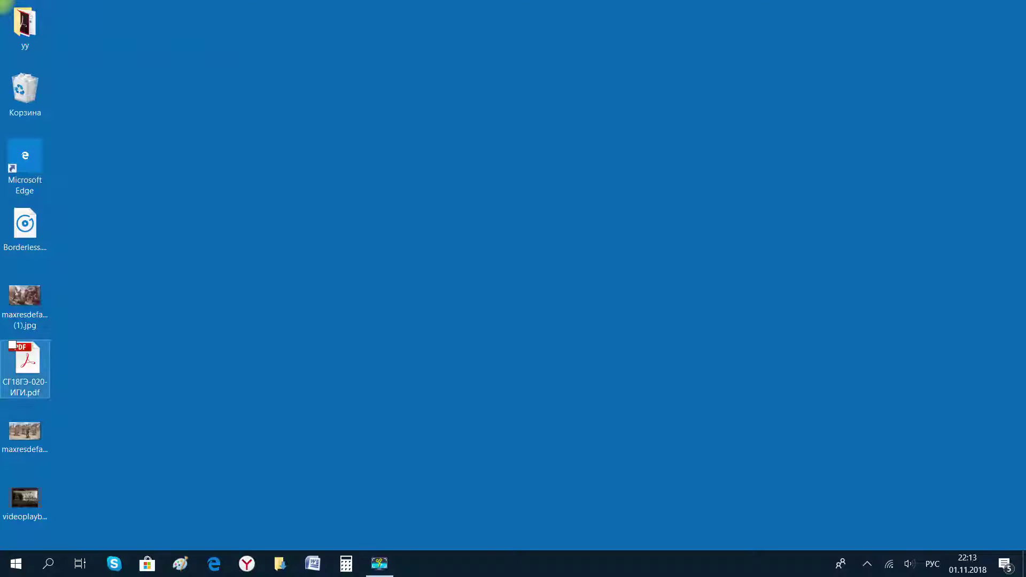
pyautogui.rightClick(25, 364)
pyautogui.click(24, 368)
pyautogui.rightClick(25, 366)
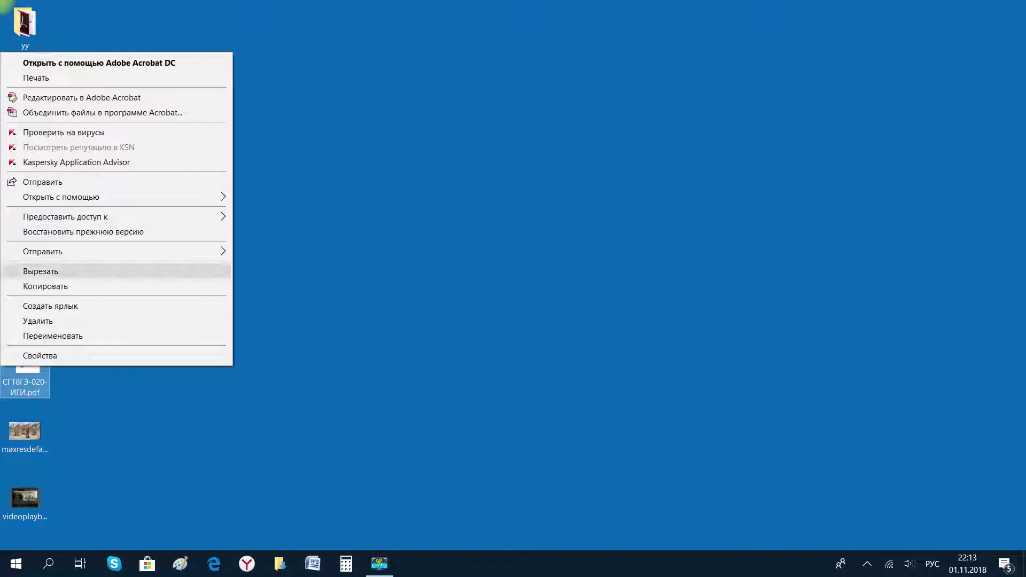
pyautogui.moveTo(80, 197)
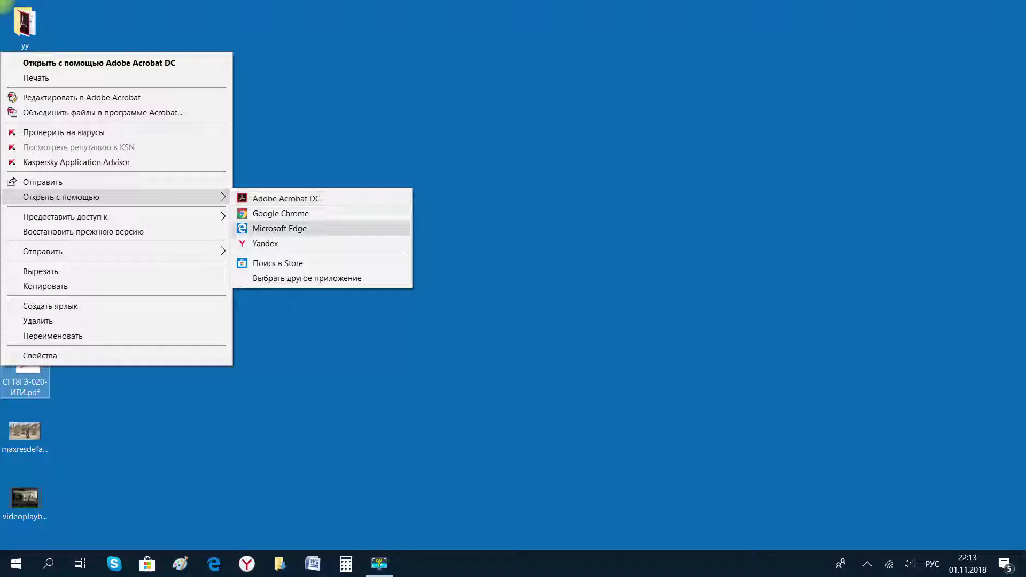
pyautogui.click(280, 228)
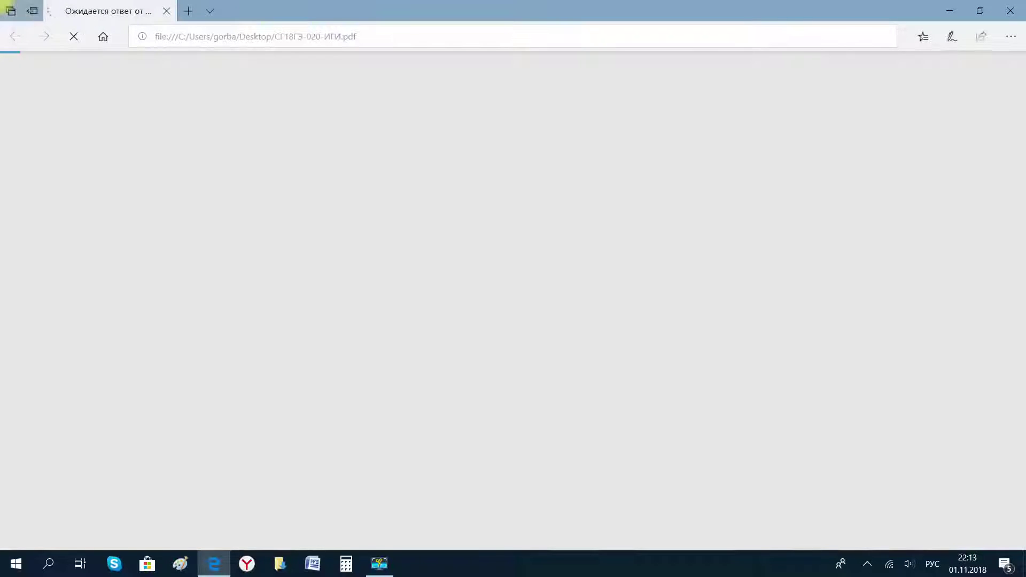
# Scroll through the PDF toward the conclusions and close the window.
pyautogui.scroll(-15, 513, 299)
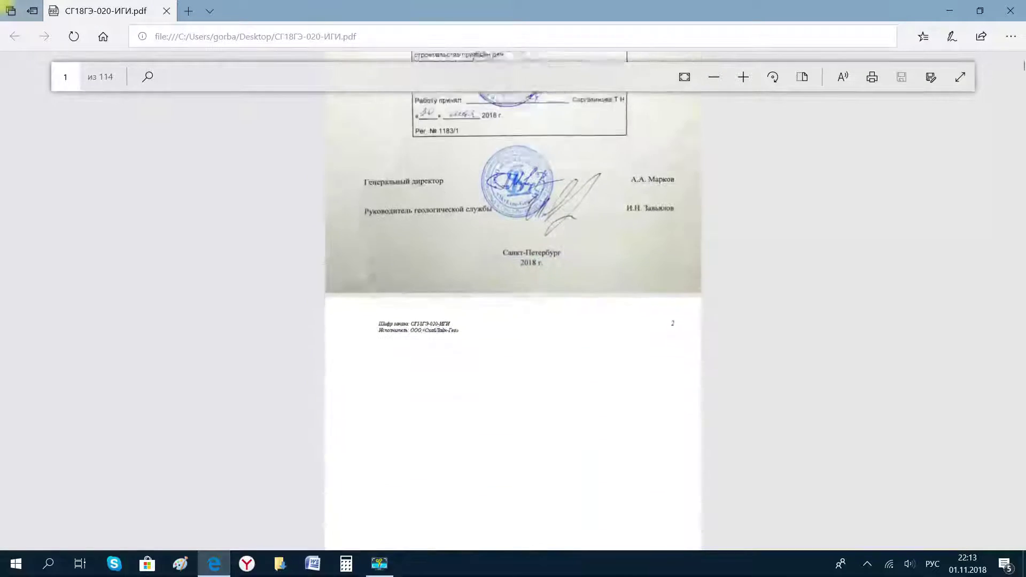
pyautogui.moveTo(1023, 80); pyautogui.dragTo(1023, 137)
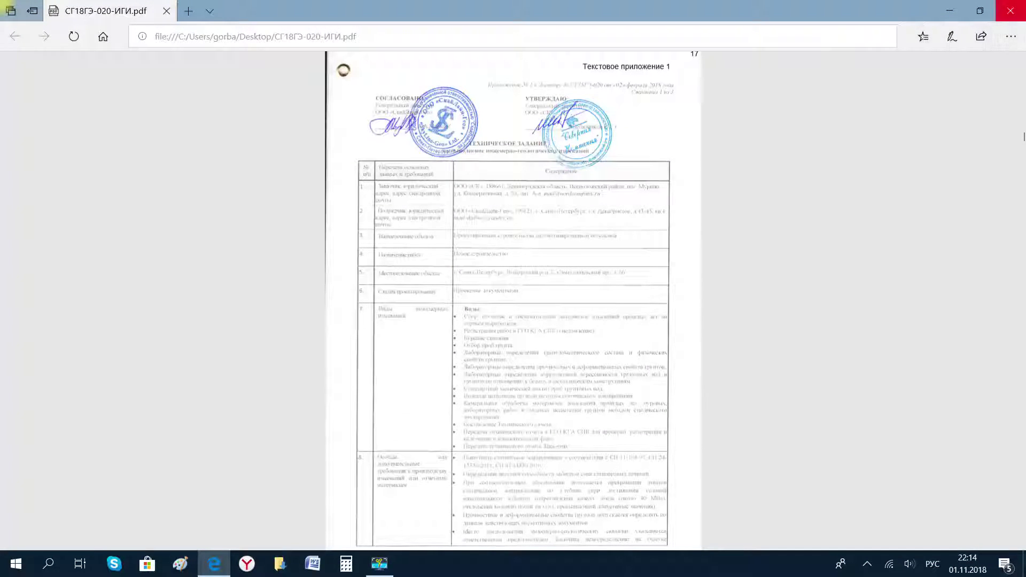
pyautogui.click(1010, 11)
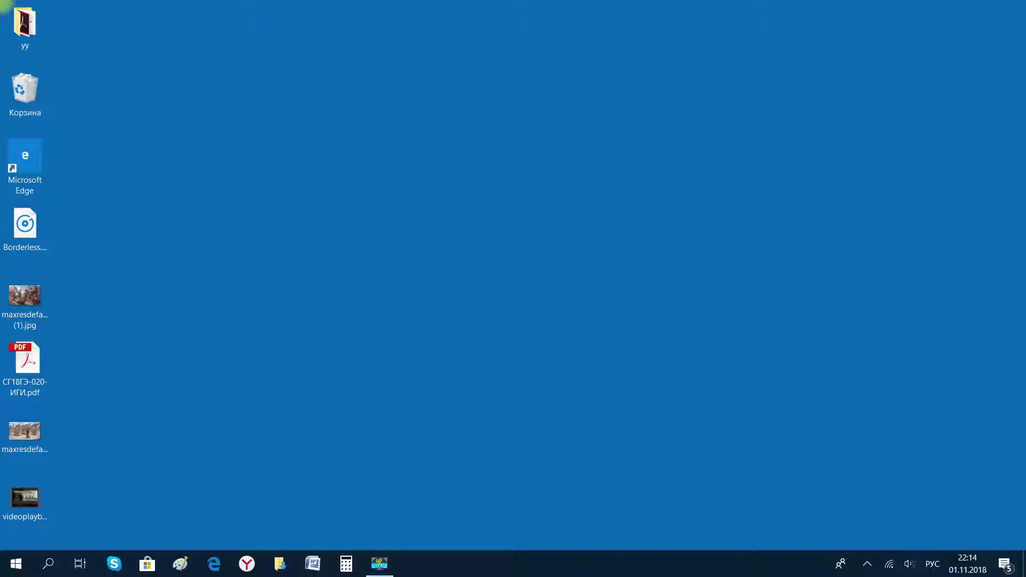
# Launch Edge and search for the Zaycev music site ('яайцев').
pyautogui.press('Return')
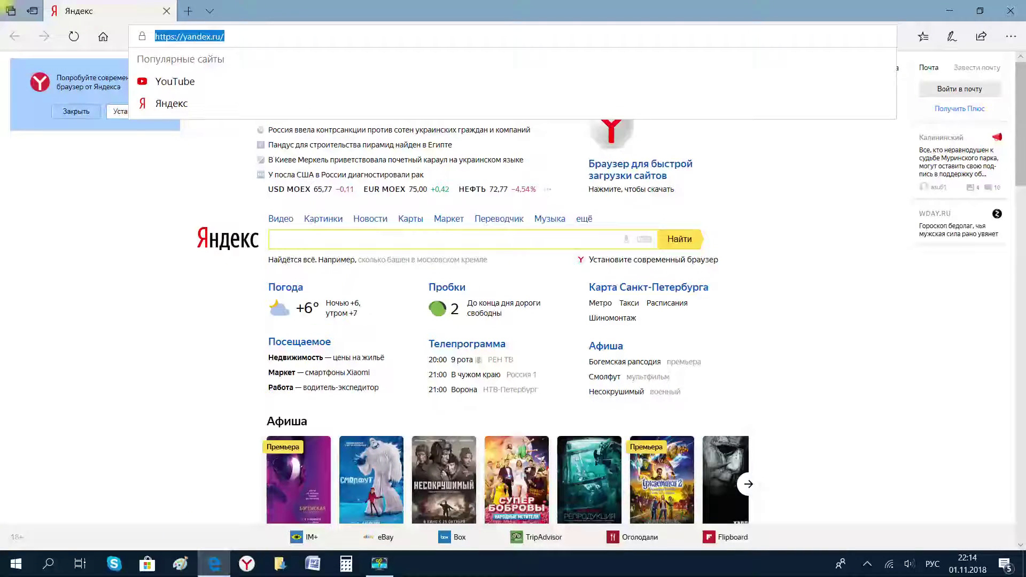
pyautogui.write('яай')
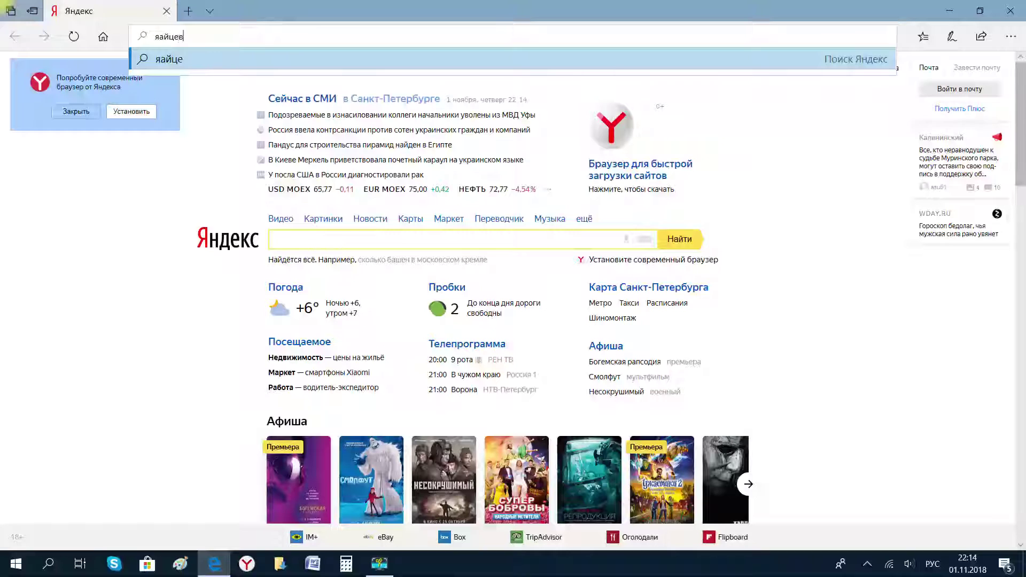
pyautogui.write('цев')
pyautogui.press('Return')
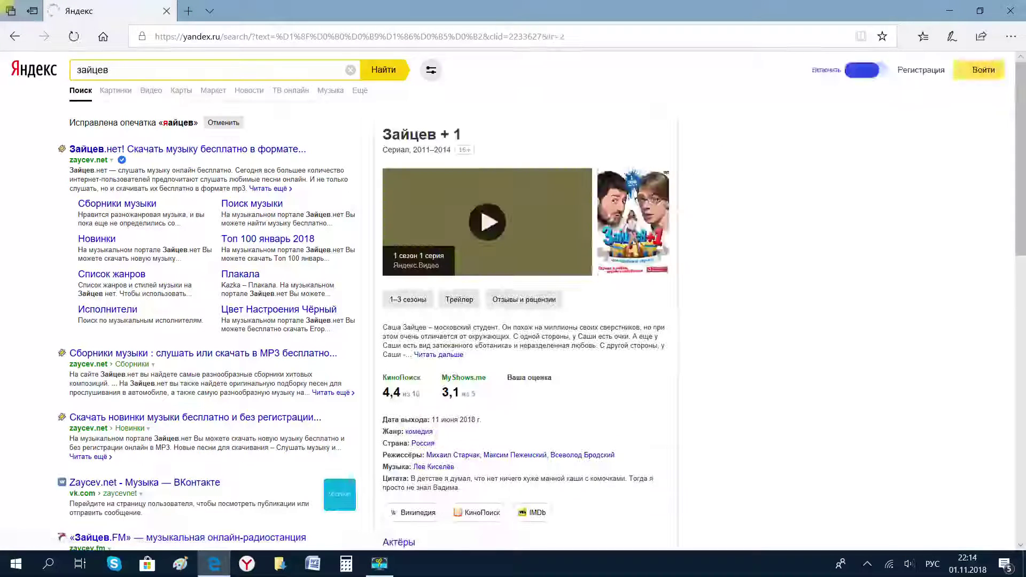
# Open the zaycev.net result and go to the Tiesto – In My Mind track page.
pyautogui.click(487, 221)
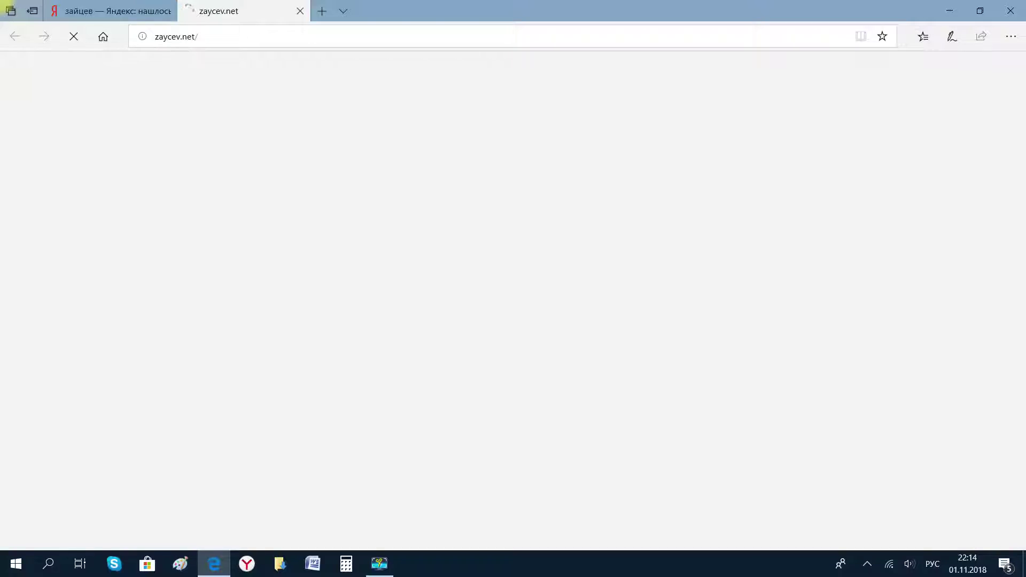
pyautogui.scroll(-4, 427, 283)
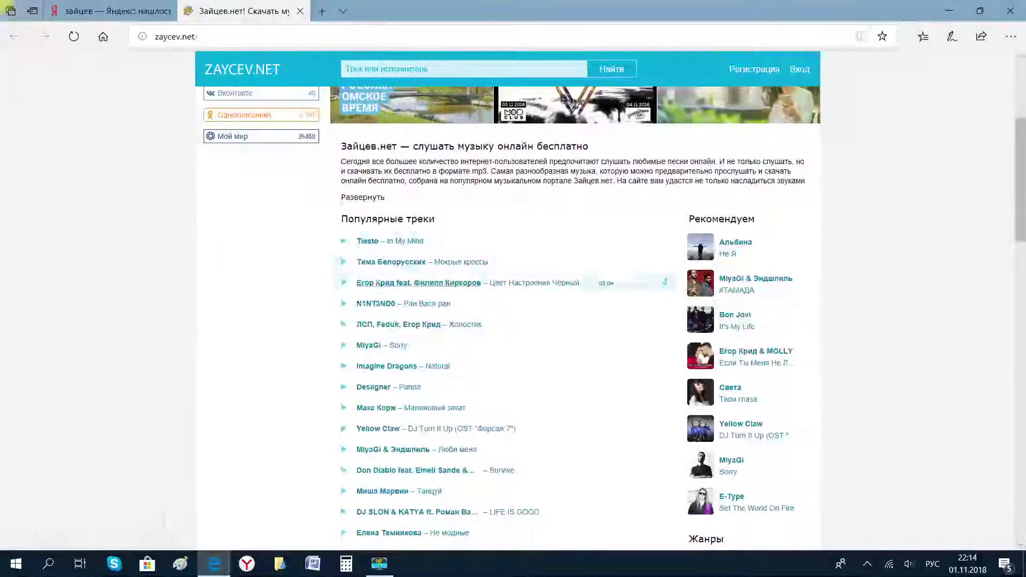
pyautogui.scroll(3, 665, 283)
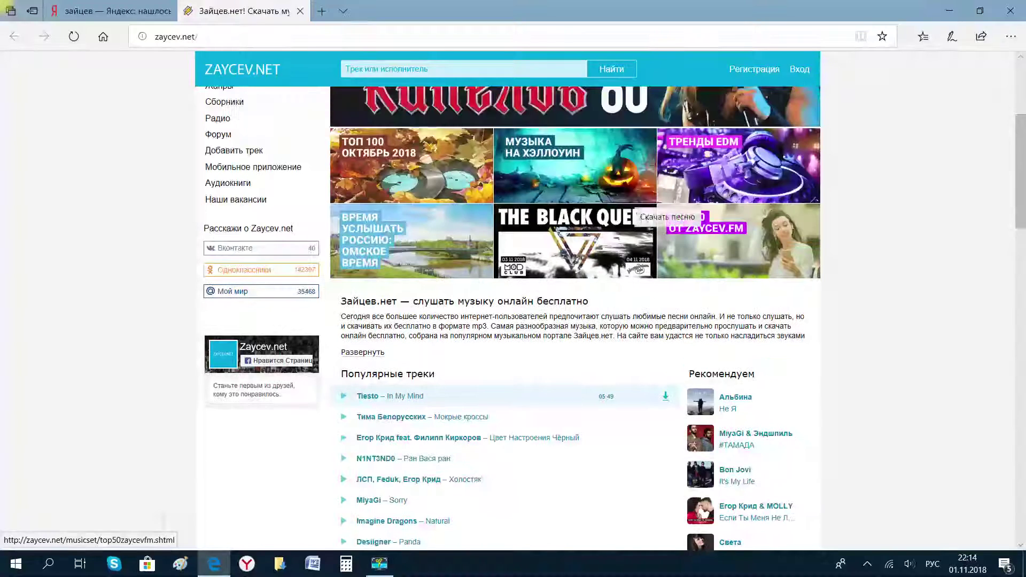
pyautogui.click(665, 396)
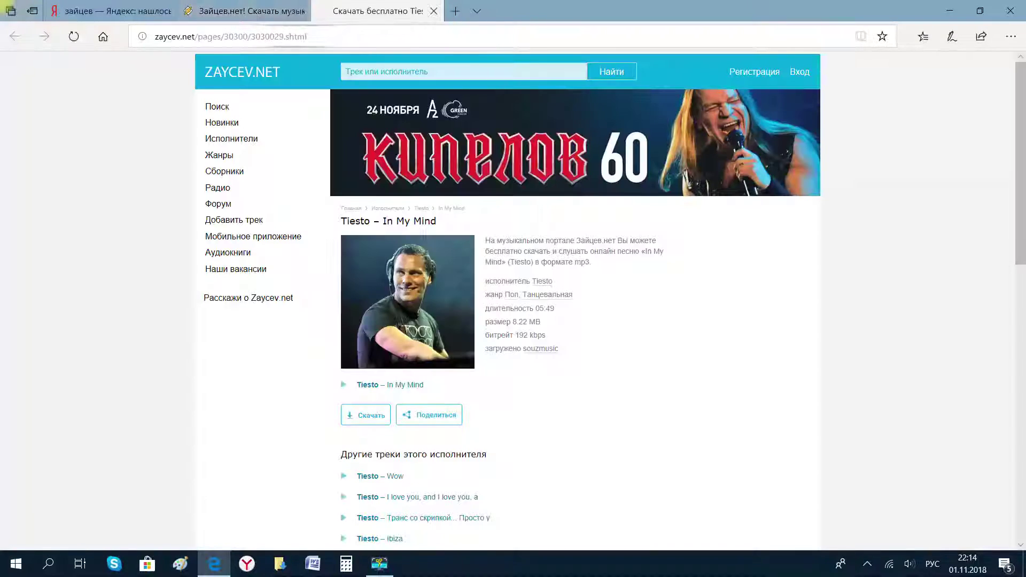
pyautogui.scroll(-4, 507, 321)
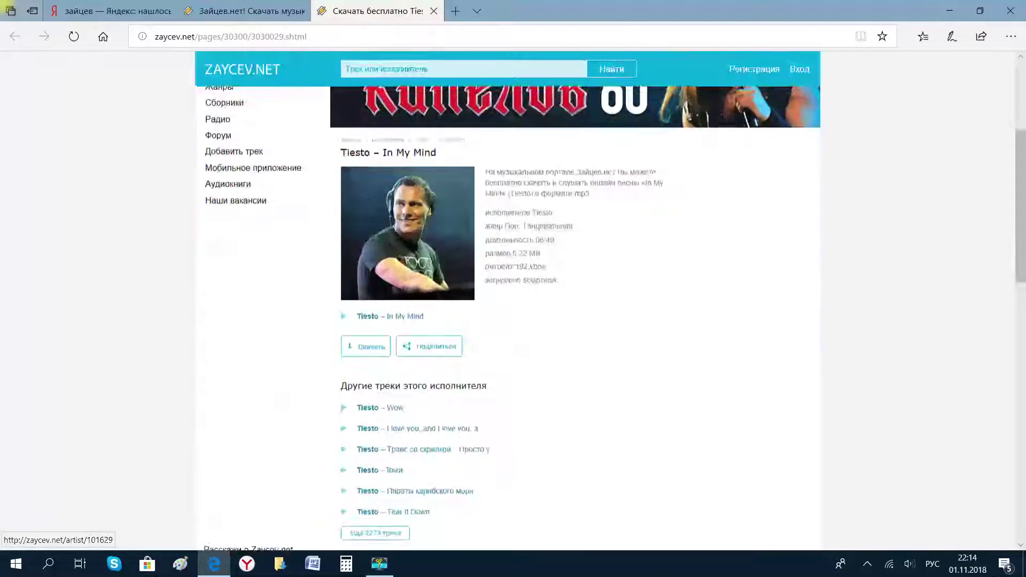
# Download the In My Mind mp3 via Сохранить как into the Загрузки folder.
pyautogui.click(365, 345)
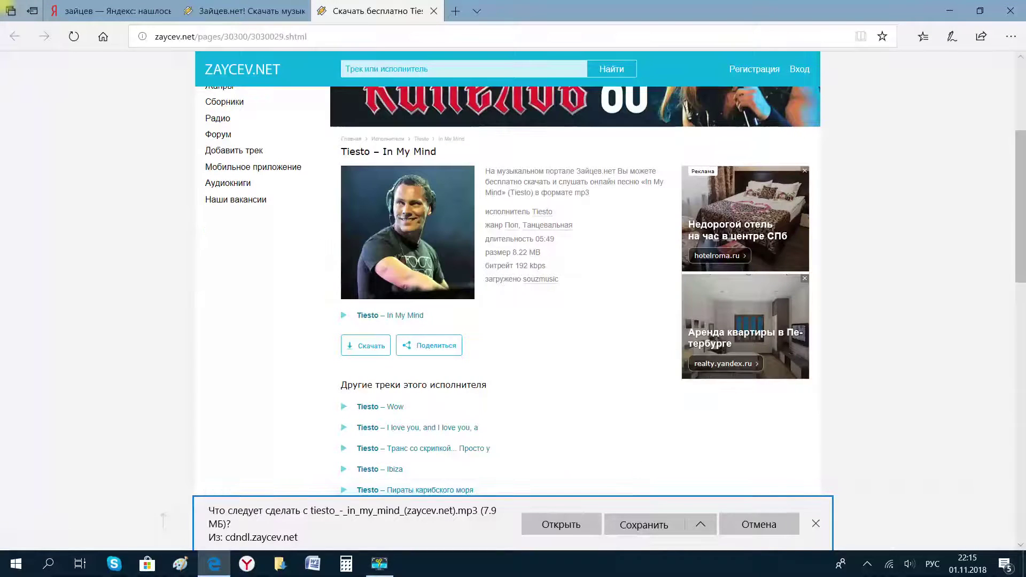
pyautogui.click(699, 524)
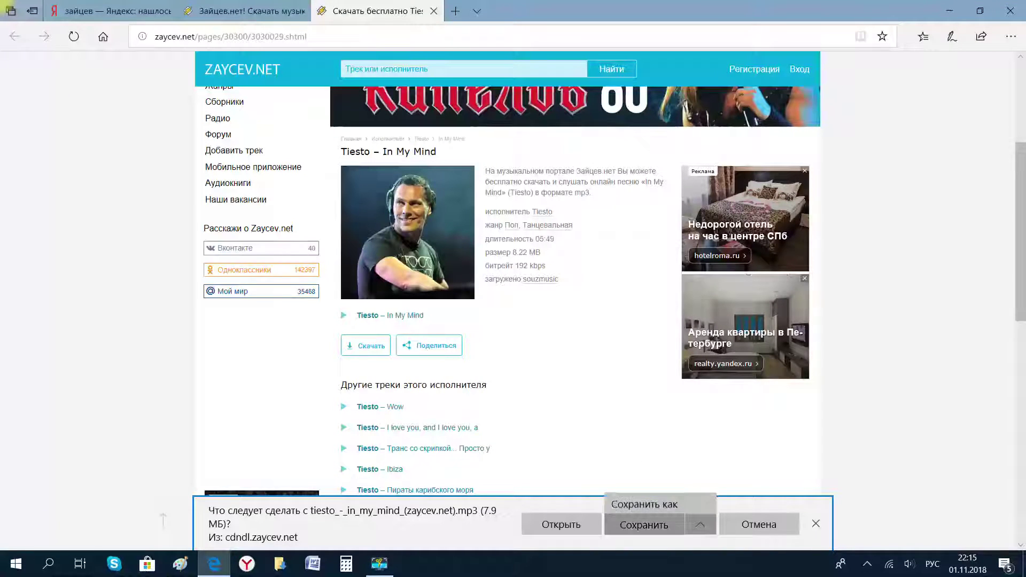
pyautogui.click(654, 500)
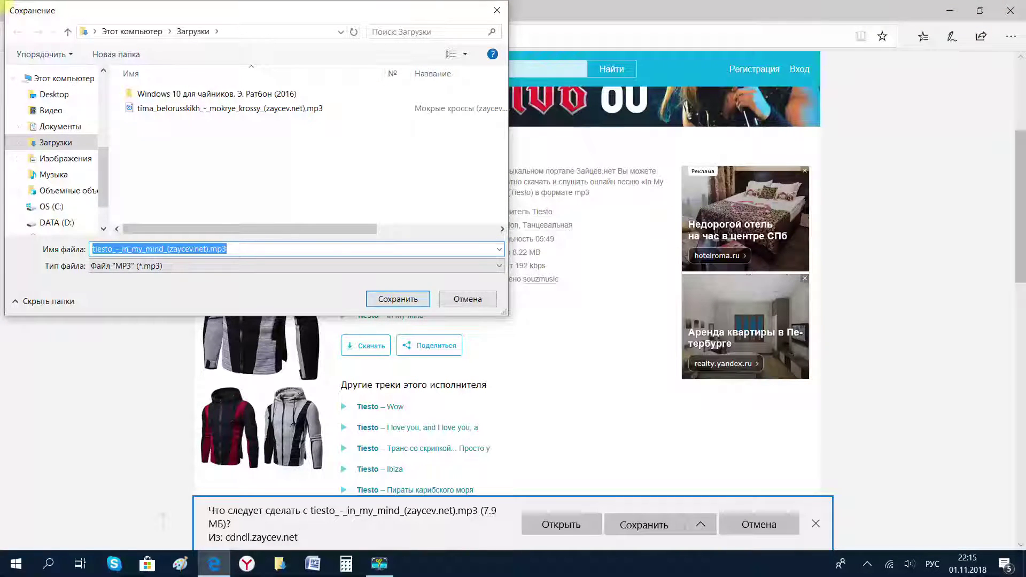
pyautogui.click(397, 299)
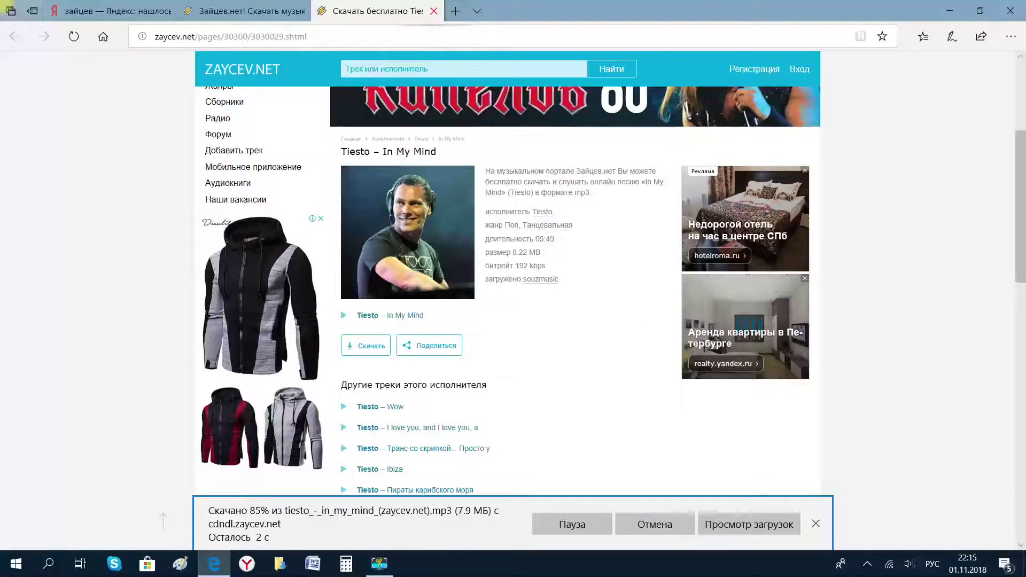
# Close the tab and the browser, confirming Закрыть все, then open the Start menu.
pyautogui.hotkey('ctrl', 'w')
pyautogui.hotkey('alt', 'F4')
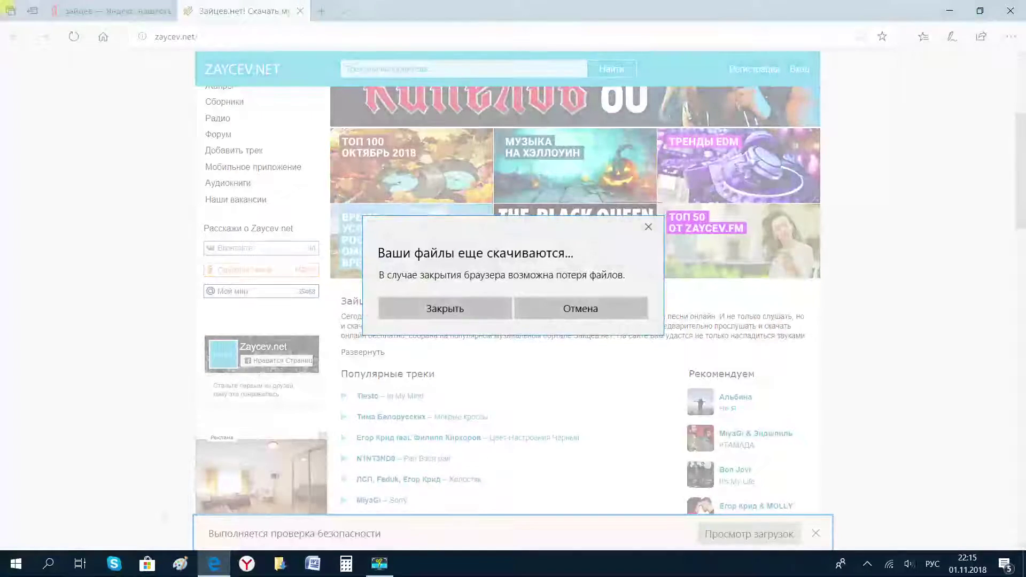
pyautogui.press('Escape')
pyautogui.hotkey('alt', 'F4')
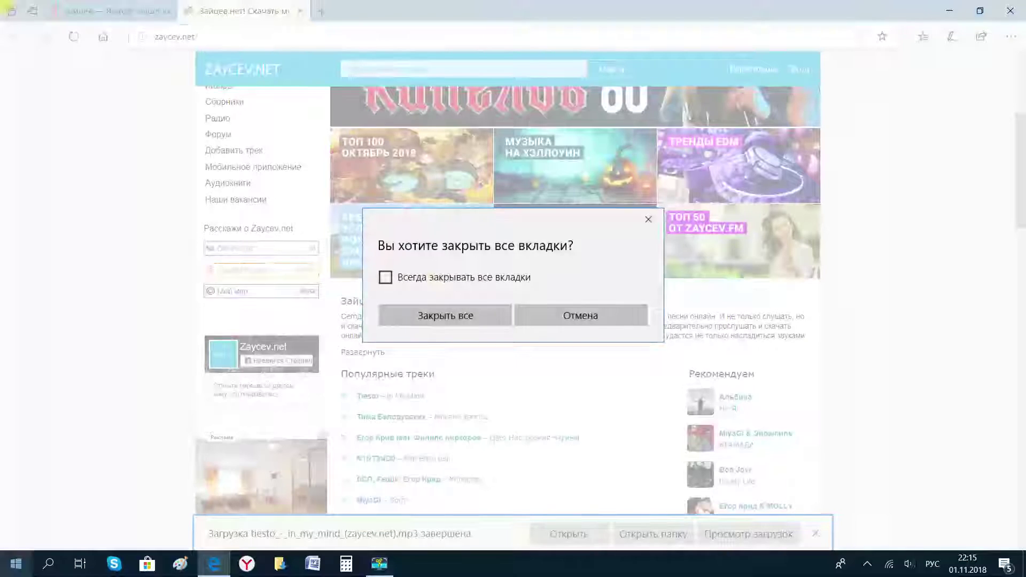
pyautogui.click(459, 317)
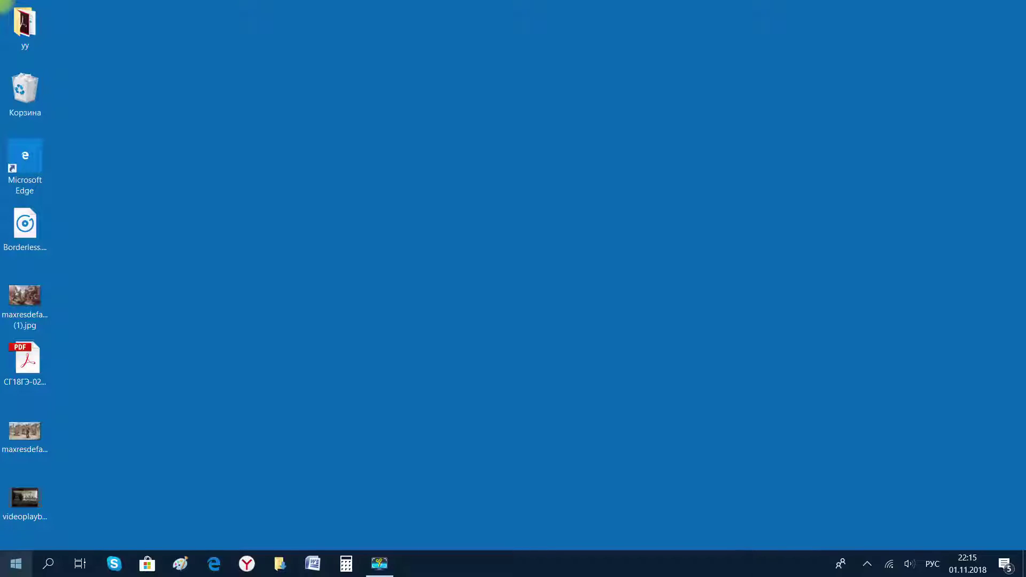
pyautogui.click(16, 563)
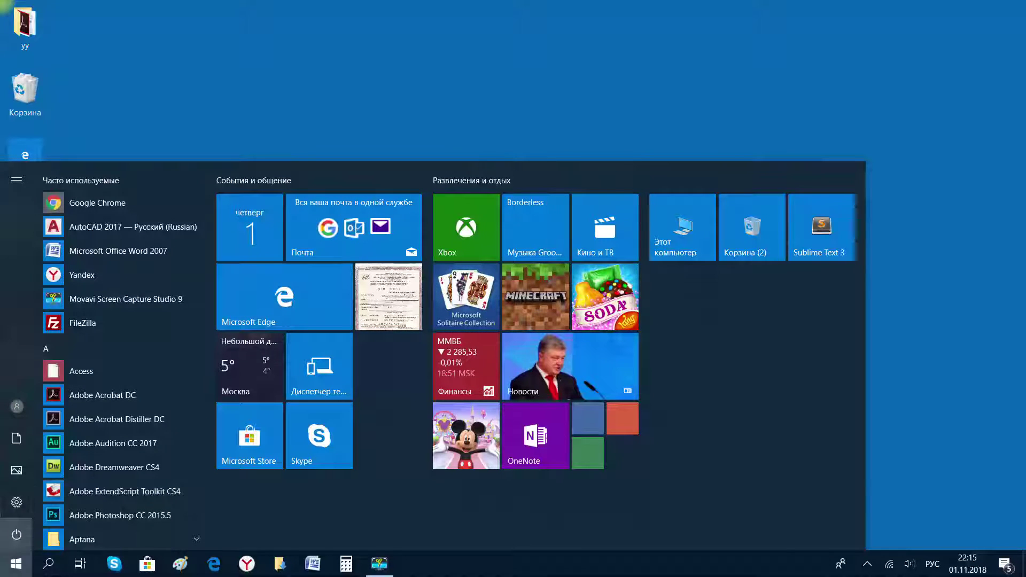
# Close Start and marquee-select the desktop icons, then clear the selection.
pyautogui.press('Escape')
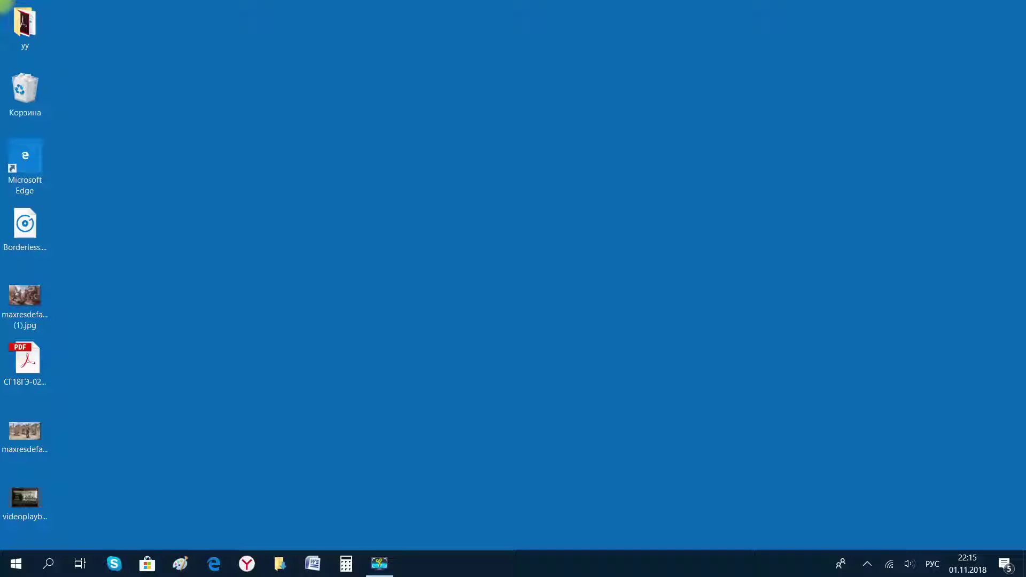
pyautogui.moveTo(206, 134); pyautogui.dragTo(1, 527)
pyautogui.click(1, 527)
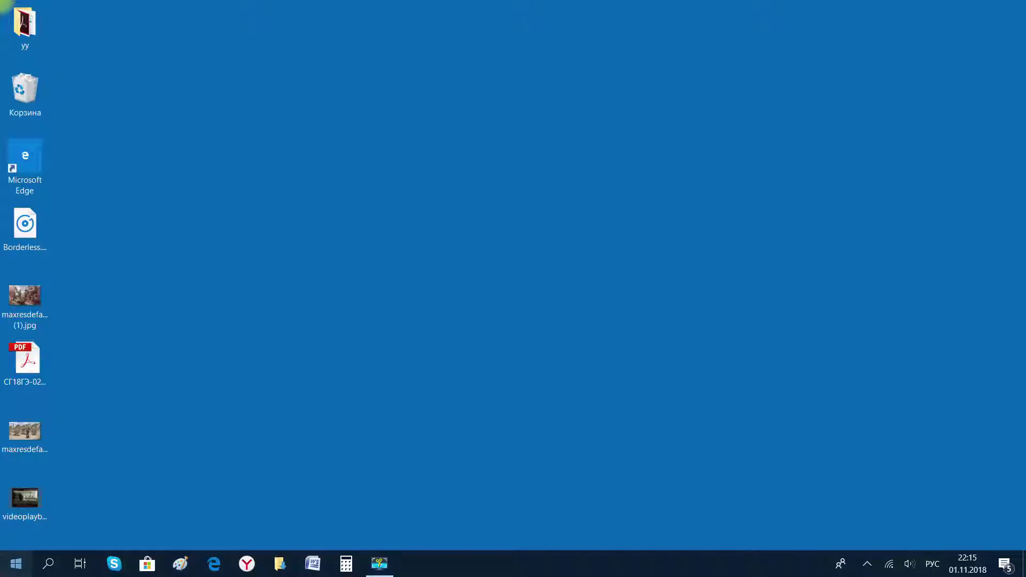
# Open Этот компьютер from Start and go to the Загрузки folder in File Explorer.
pyautogui.click(16, 566)
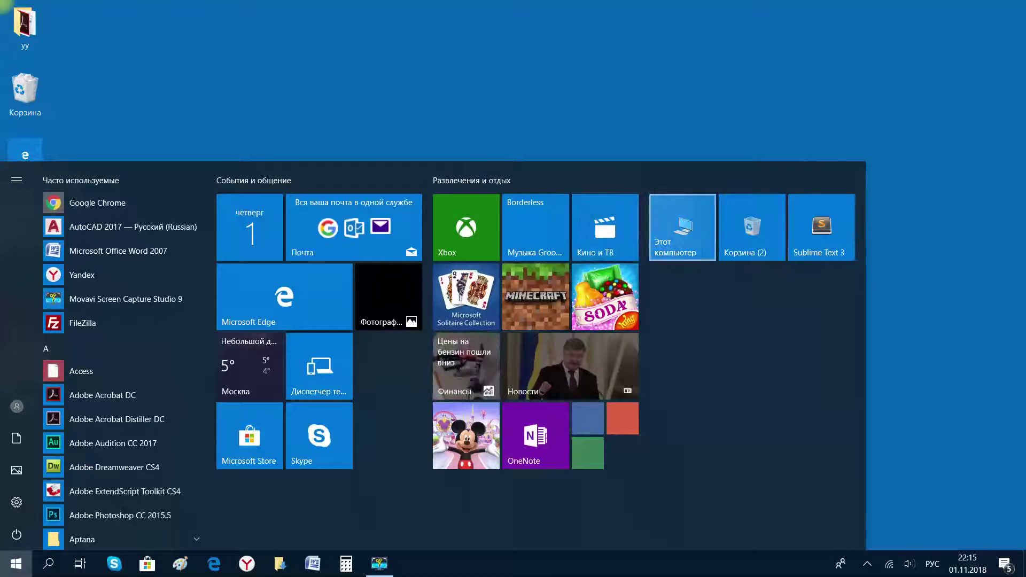
pyautogui.click(683, 227)
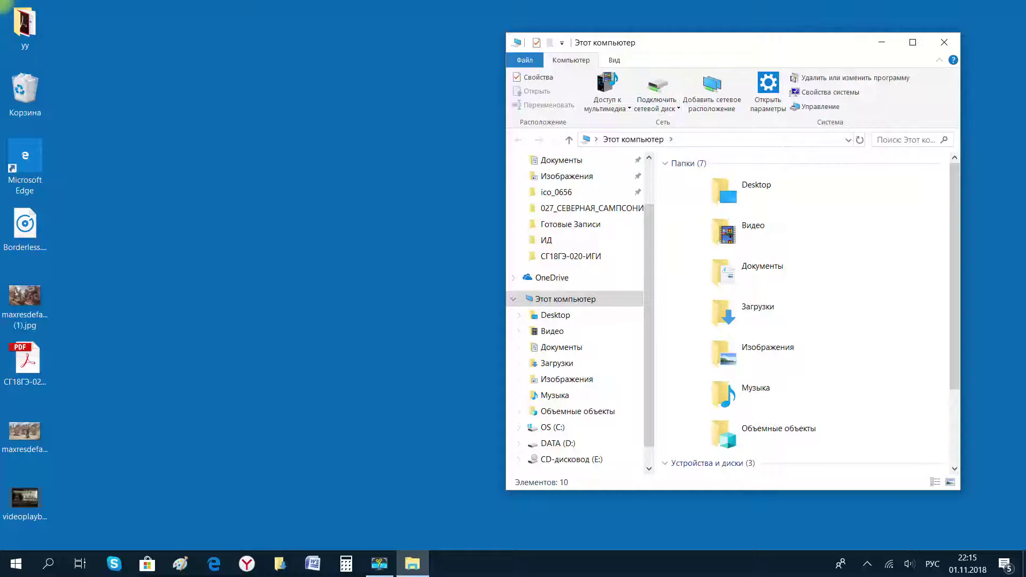
pyautogui.scroll(2, 577, 219)
pyautogui.scroll(-2, 577, 219)
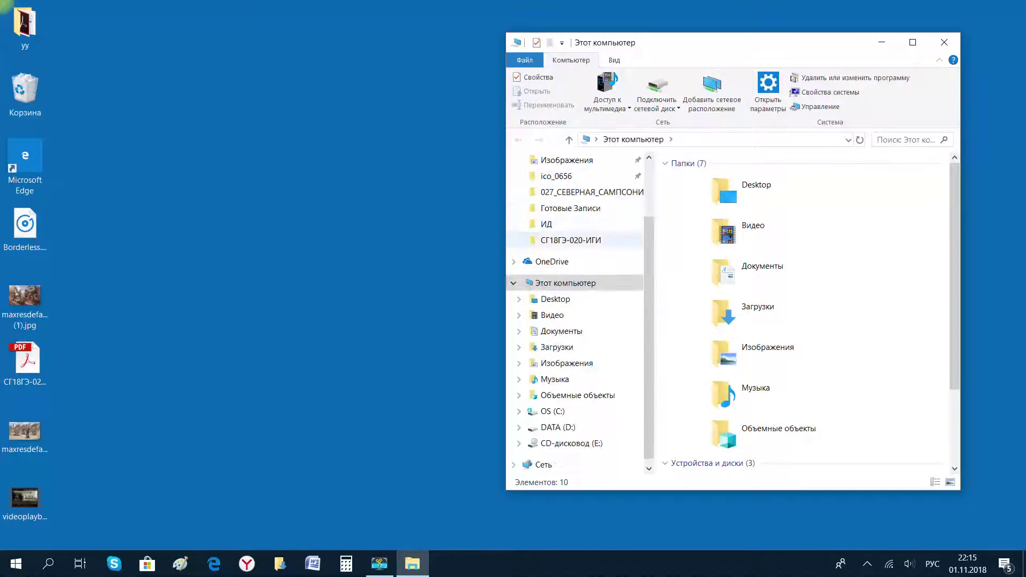
pyautogui.scroll(2, 577, 219)
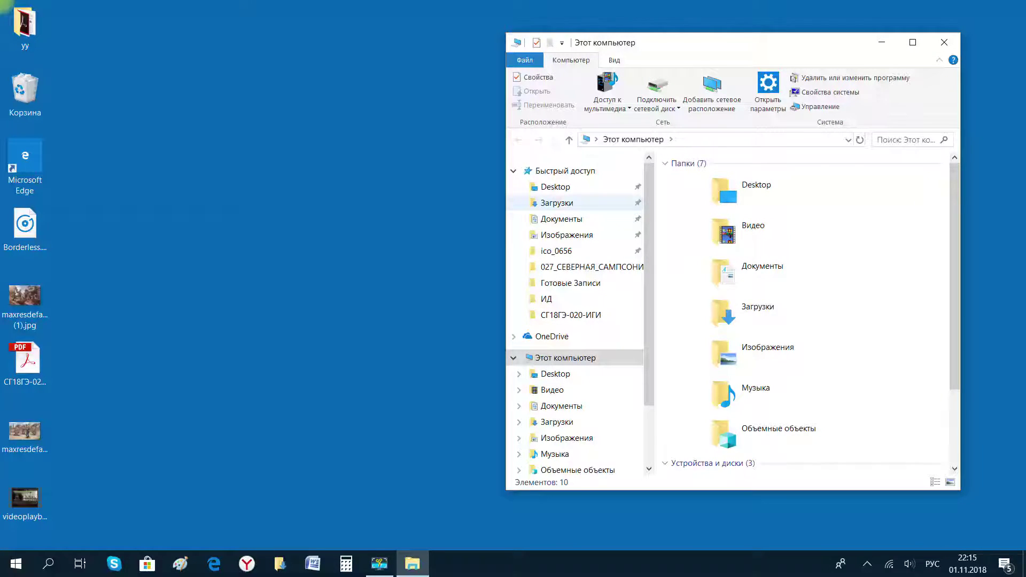
pyautogui.click(556, 202)
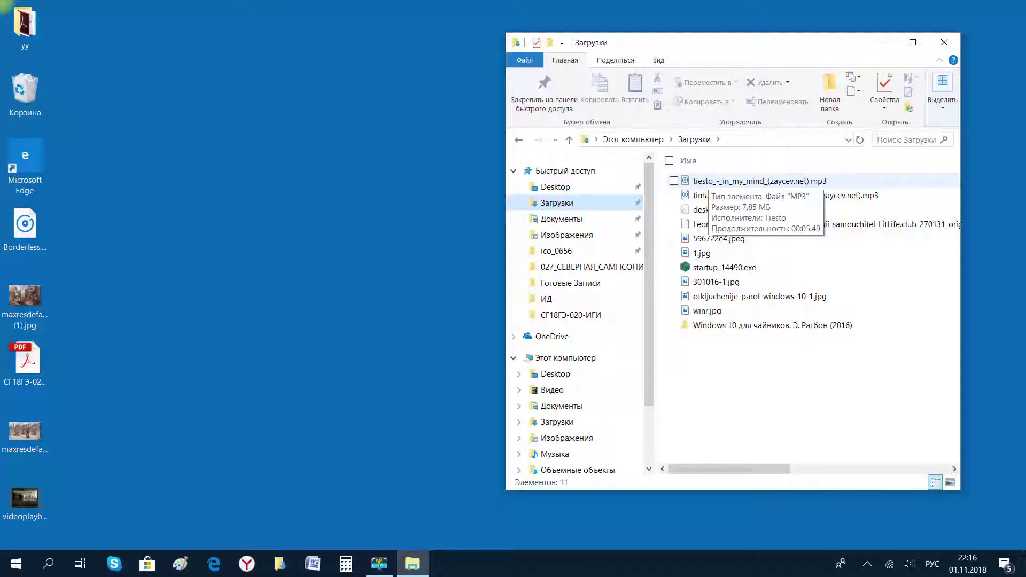
# Delete all 11 files from Загрузки, then open the Корзина (Recycle Bin) from the desktop.
pyautogui.moveTo(822, 366); pyautogui.dragTo(689, 172)
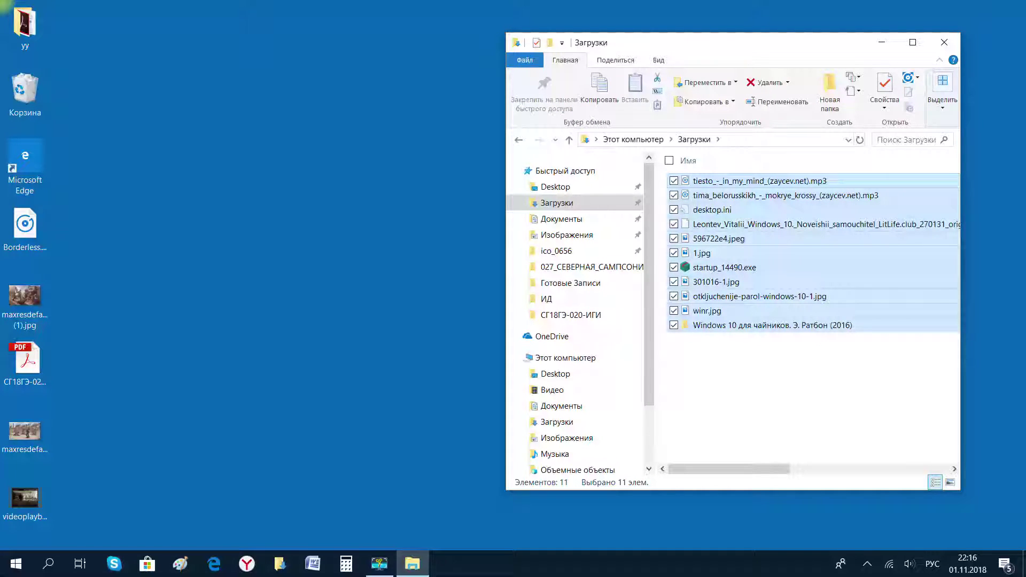
pyautogui.press('Delete')
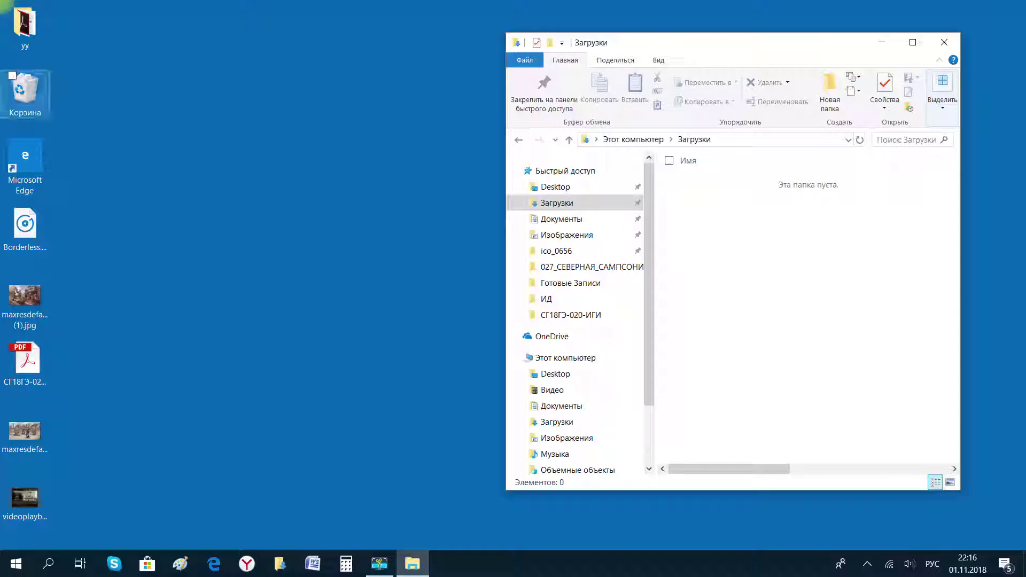
pyautogui.click(25, 93)
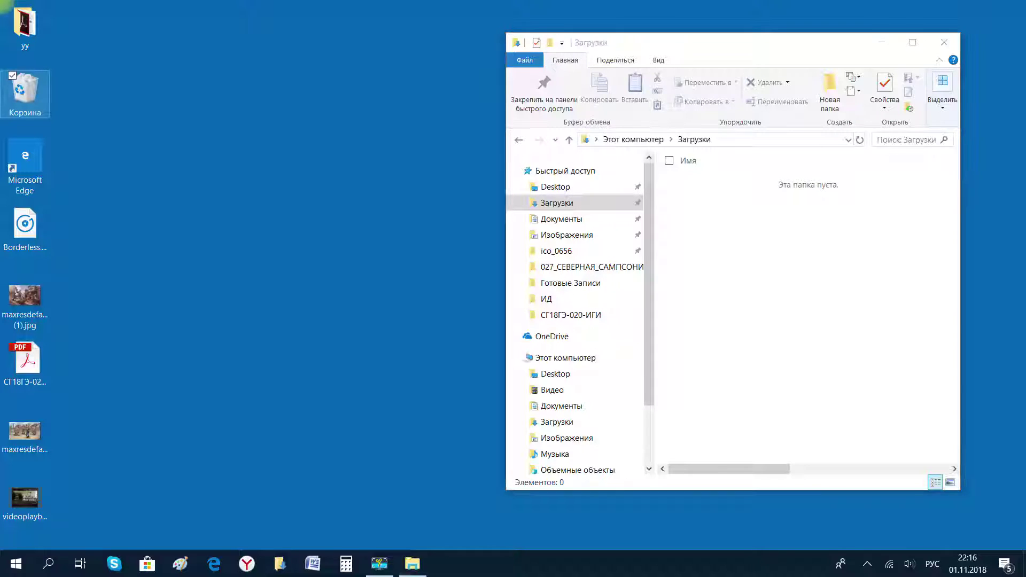
pyautogui.press('Return')
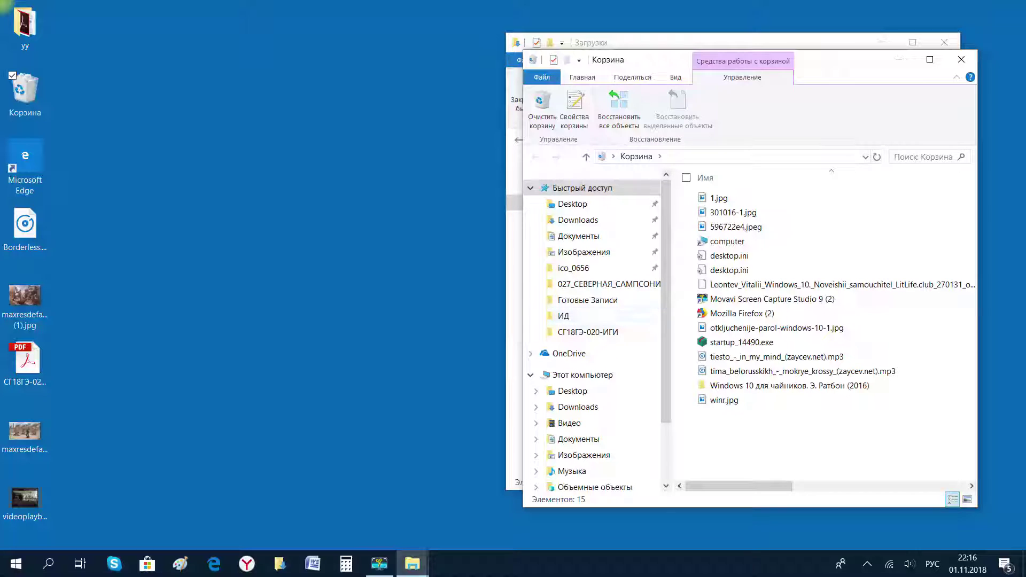
# Widen the Recycle Bin window and view the Восстановить/Удалить options for 1.jpg, startup_14490.exe and other items.
pyautogui.moveTo(523, 315); pyautogui.dragTo(139, 316)
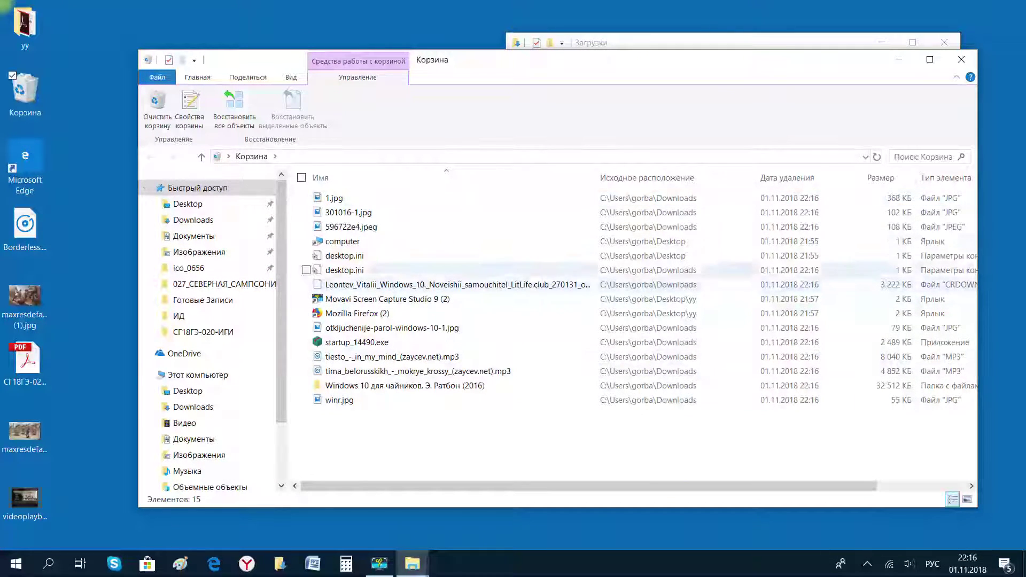
pyautogui.rightClick(328, 198)
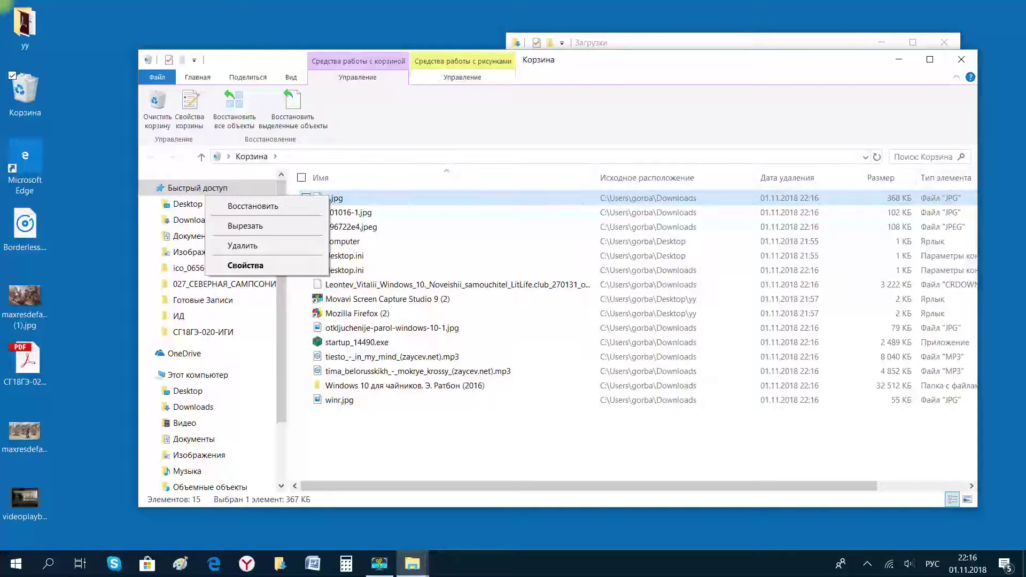
pyautogui.click(361, 241)
pyautogui.rightClick(361, 241)
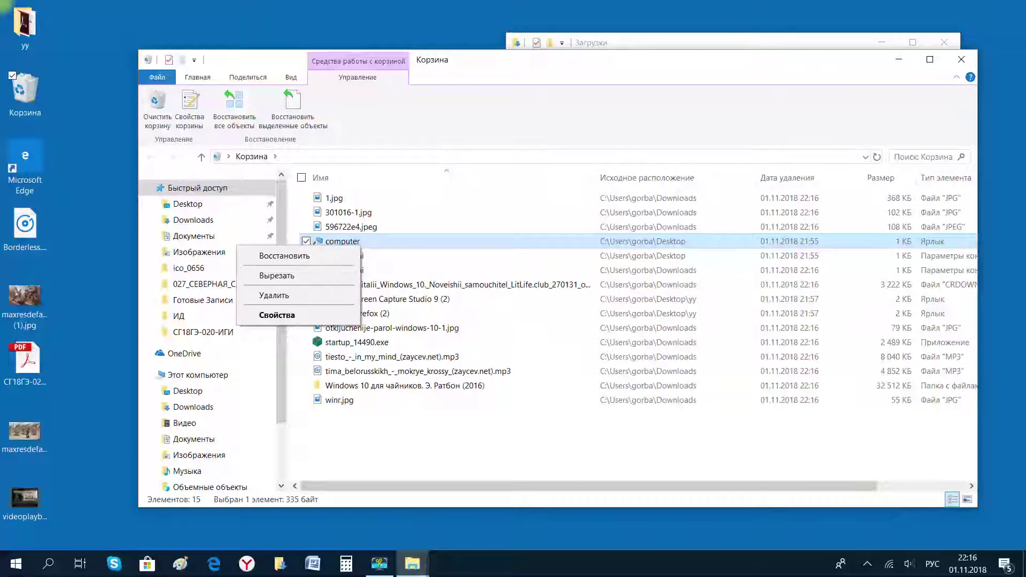
pyautogui.click(367, 328)
pyautogui.rightClick(367, 327)
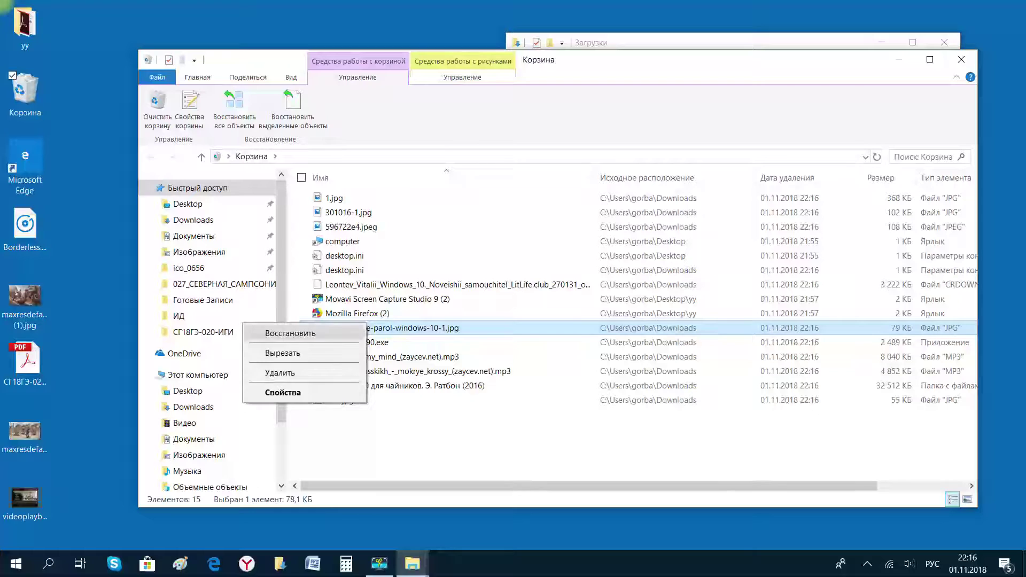
pyautogui.click(382, 342)
pyautogui.rightClick(382, 342)
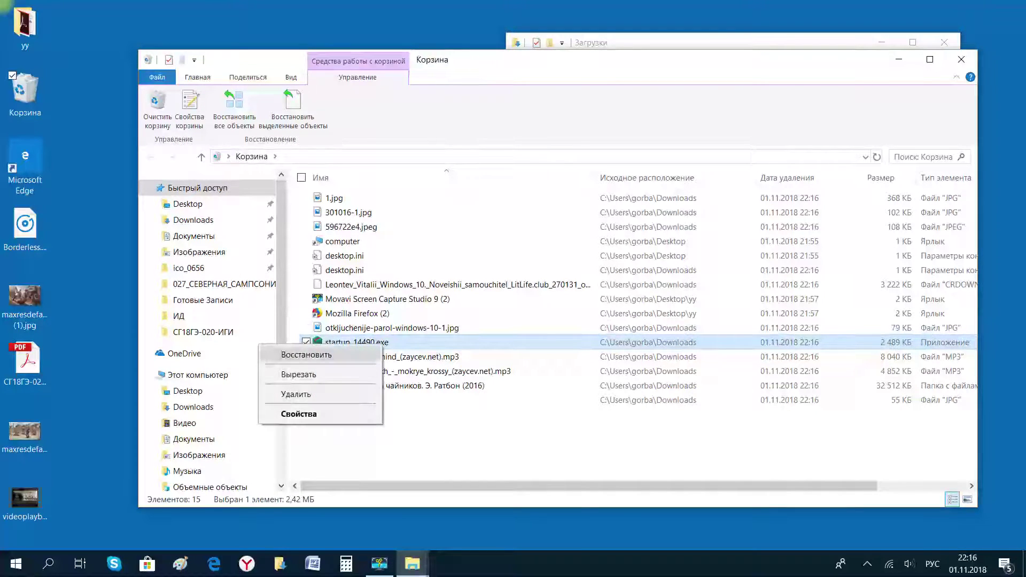
pyautogui.click(298, 374)
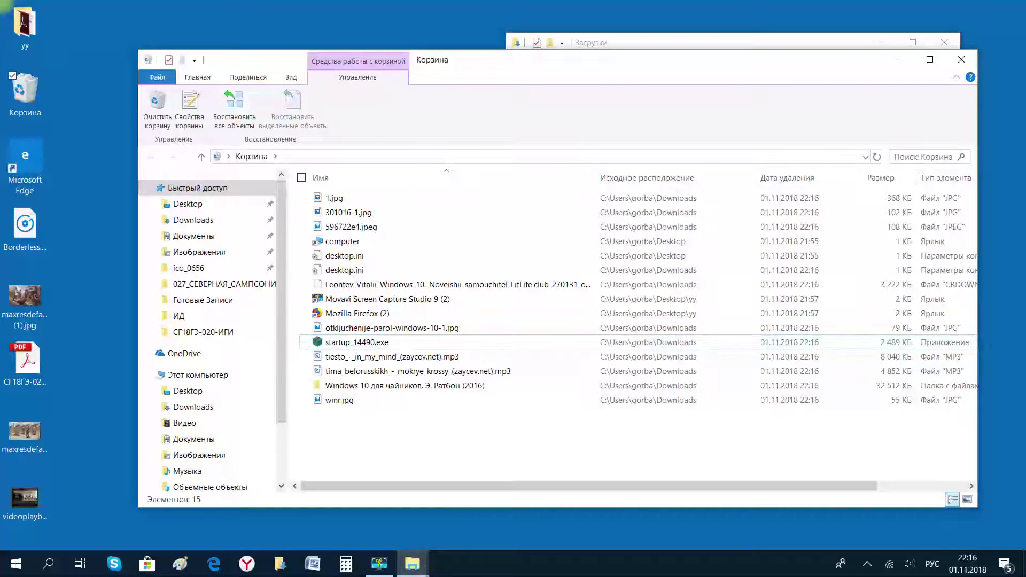
# Select all 15 deleted items, view their shared options, and close the Recycle Bin window.
pyautogui.moveTo(492, 435); pyautogui.dragTo(318, 198)
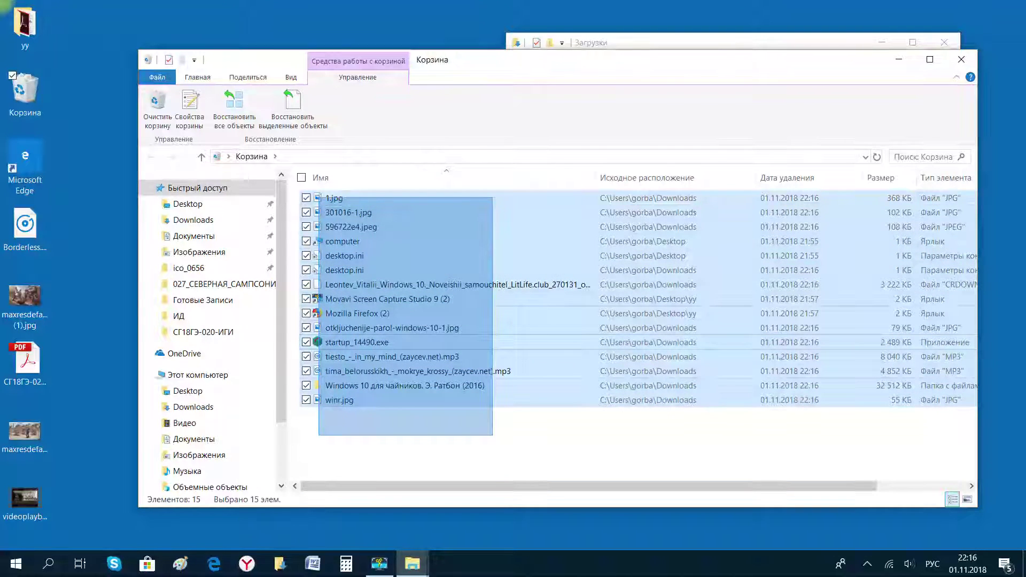
pyautogui.press('Escape')
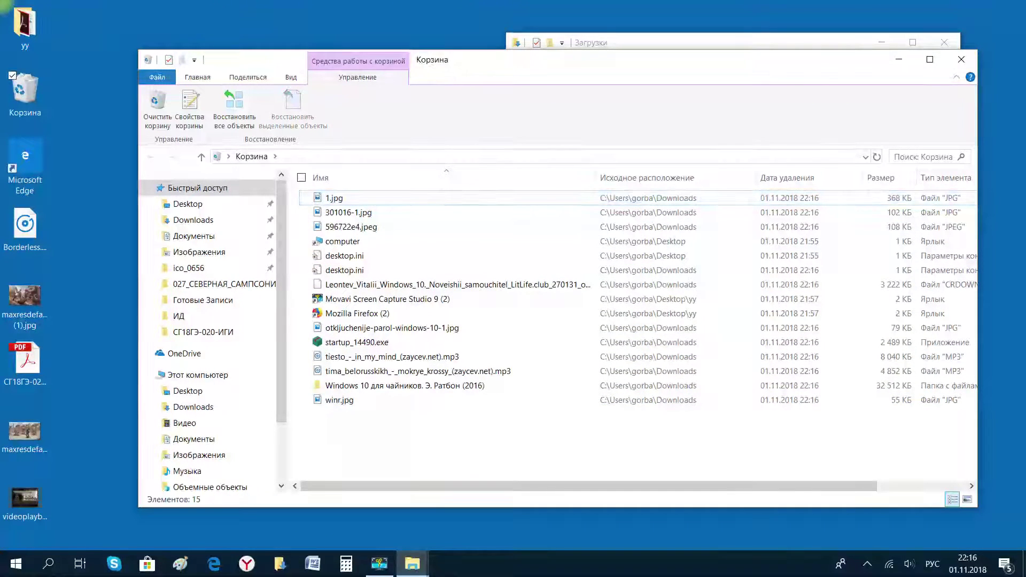
pyautogui.moveTo(488, 445); pyautogui.dragTo(321, 196)
pyautogui.rightClick(320, 196)
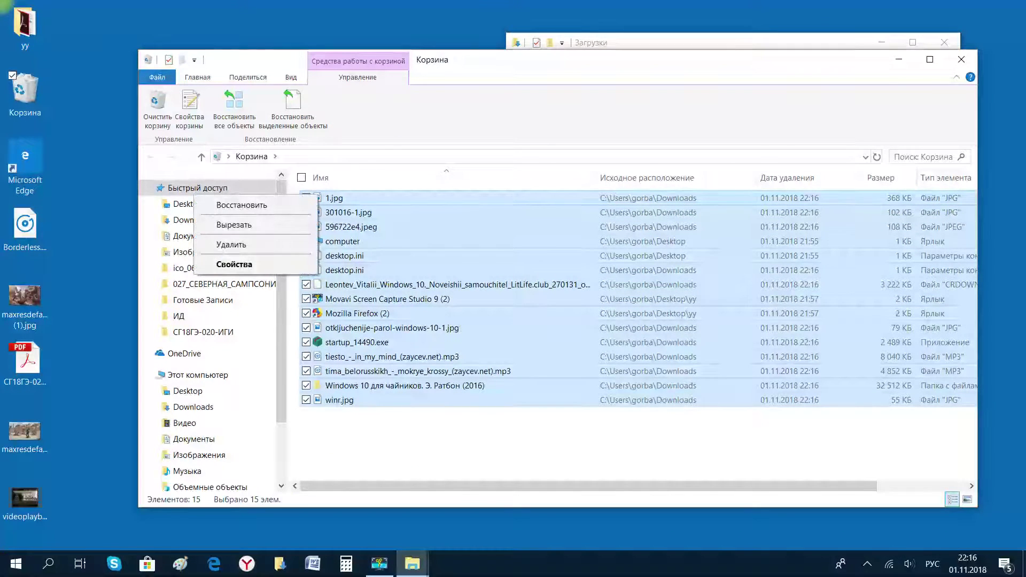
pyautogui.click(961, 60)
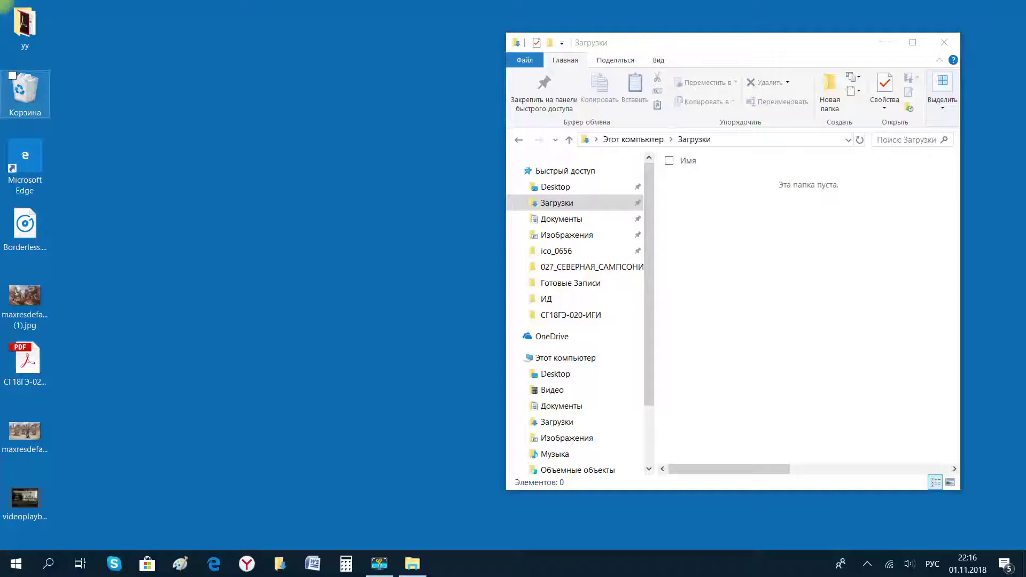
# Empty the Recycle Bin permanently of all 15 items, then close the Загрузки window.
pyautogui.rightClick(2, 86)
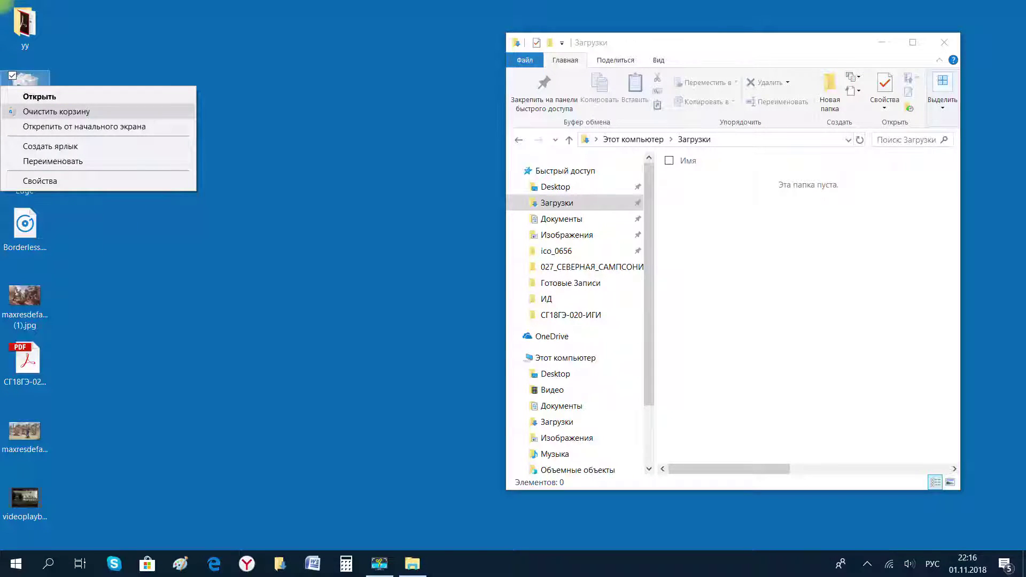
pyautogui.press('Return')
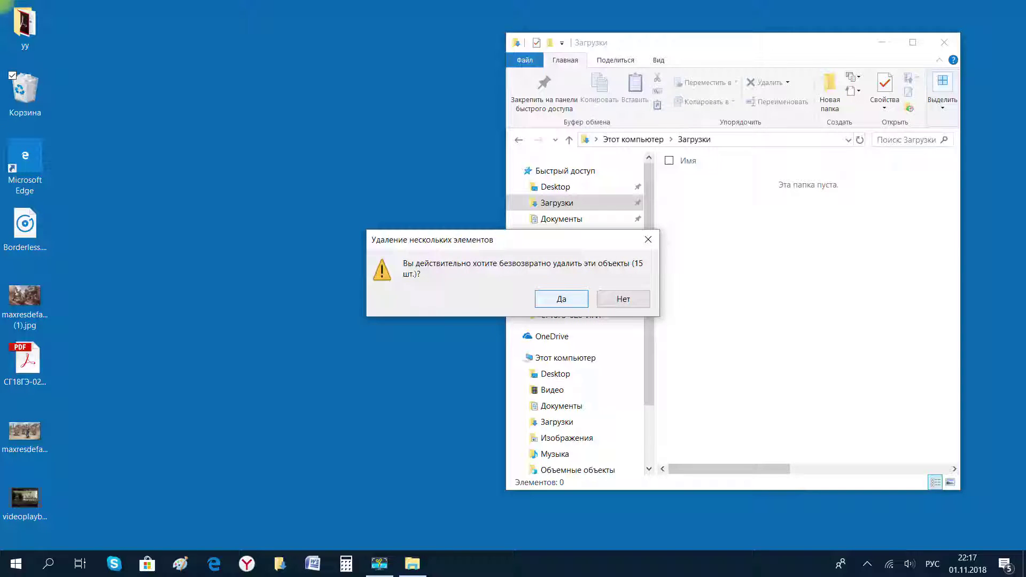
pyautogui.press('Return')
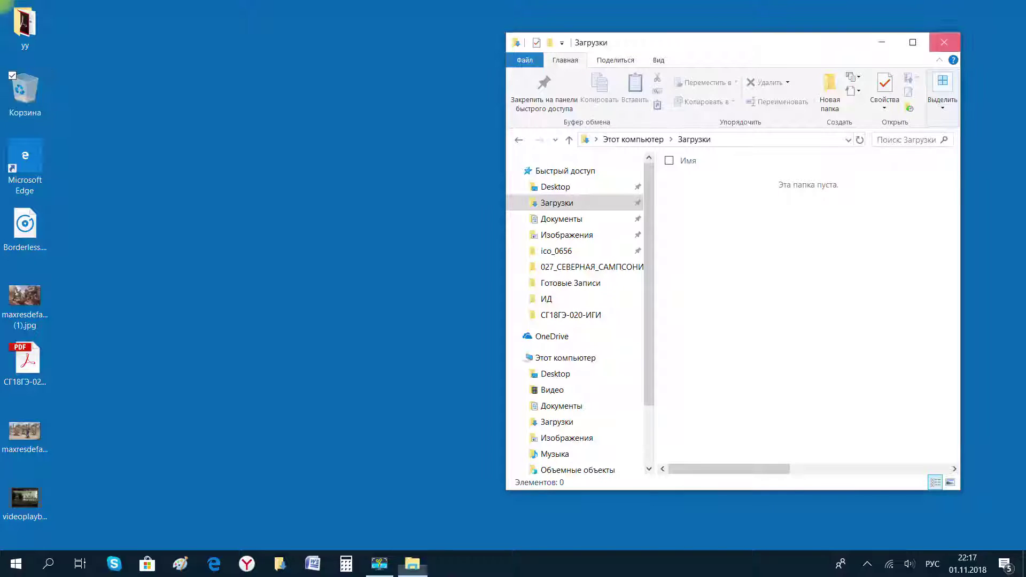
pyautogui.hotkey('alt', 'F4')
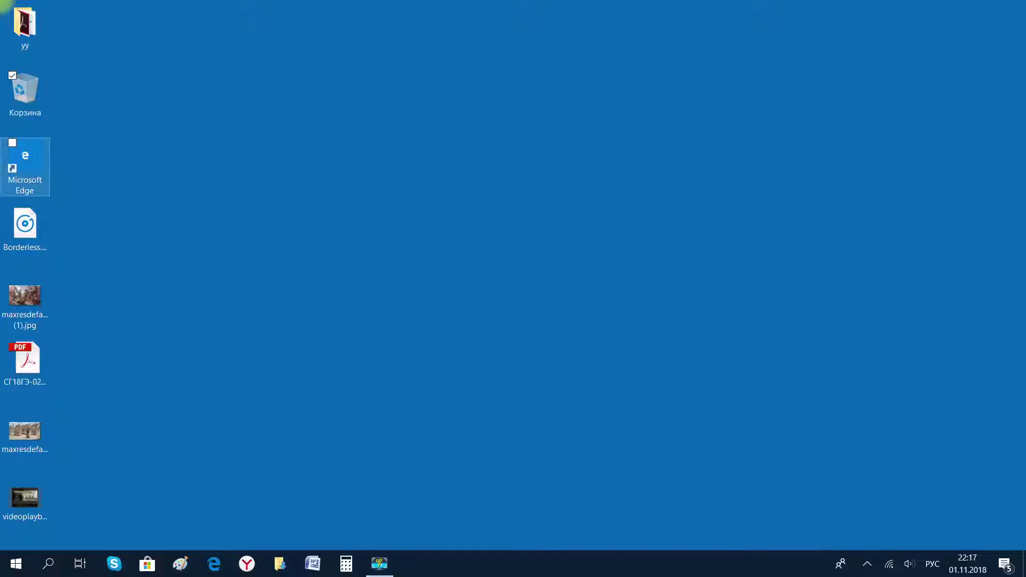
# Remove the old Microsoft Edge desktop shortcut and drag a new one from the Start menu onto the desktop.
pyautogui.moveTo(25, 160); pyautogui.dragTo(21, 96)
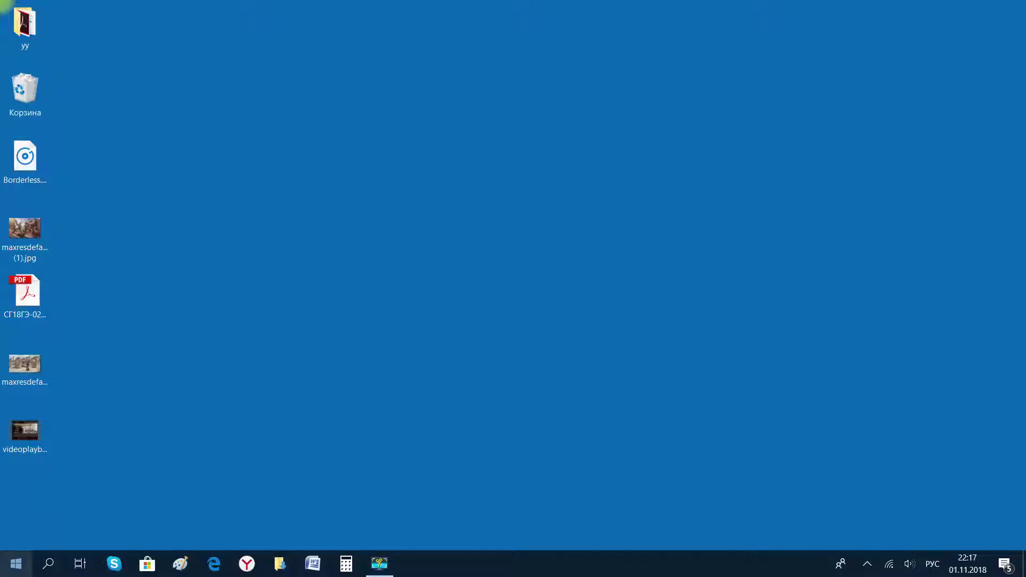
pyautogui.click(16, 564)
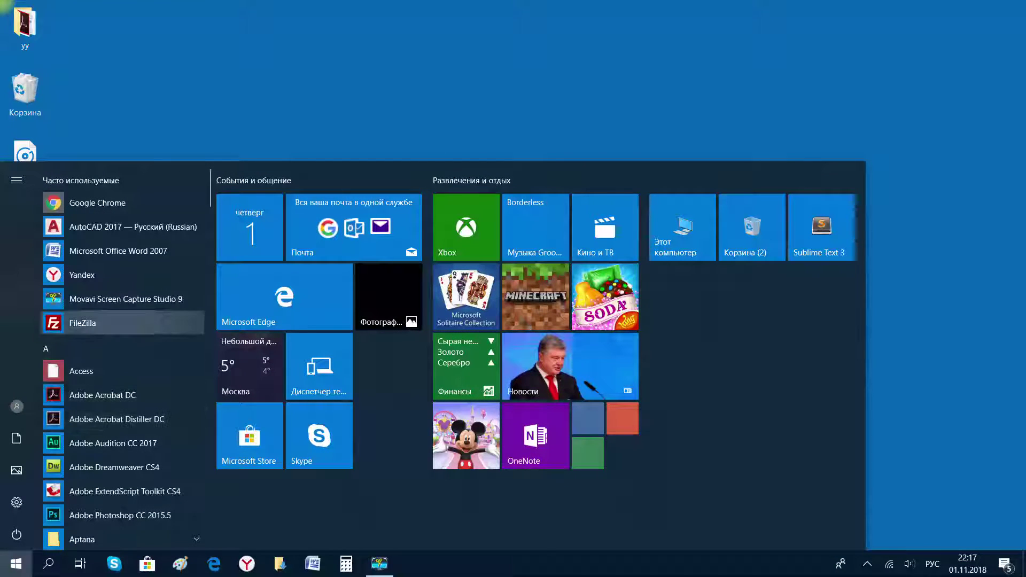
pyautogui.scroll(-3, 123, 238)
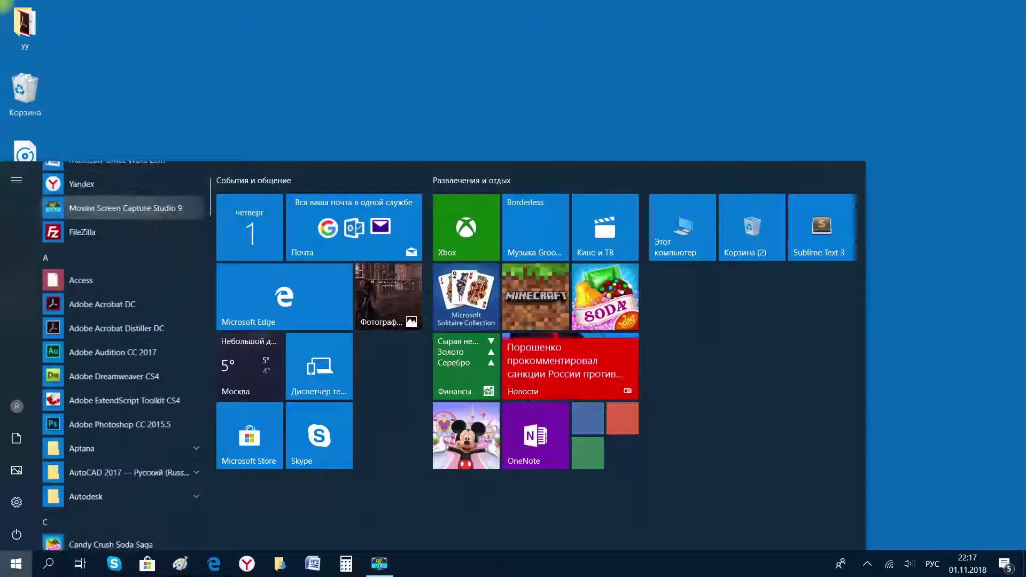
pyautogui.scroll(3, 123, 238)
pyautogui.scroll(-2, 123, 237)
pyautogui.scroll(-7, 123, 257)
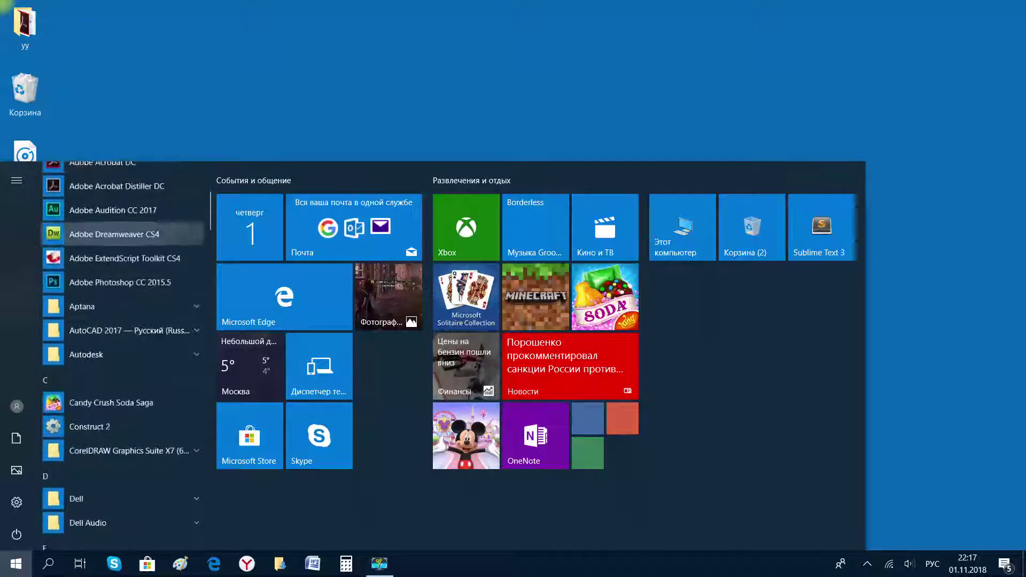
pyautogui.scroll(-8, 123, 282)
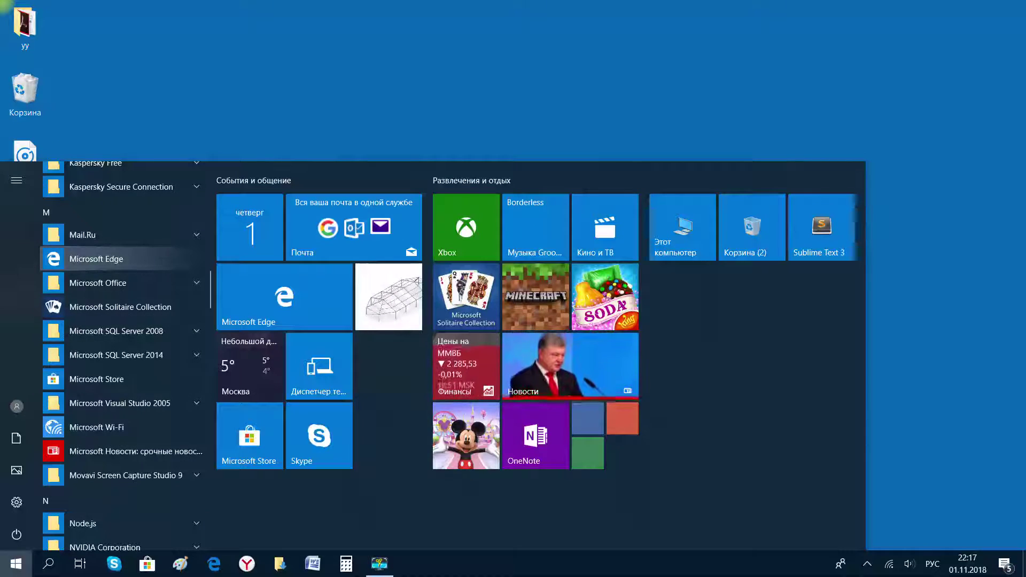
pyautogui.moveTo(102, 258); pyautogui.dragTo(26, 96)
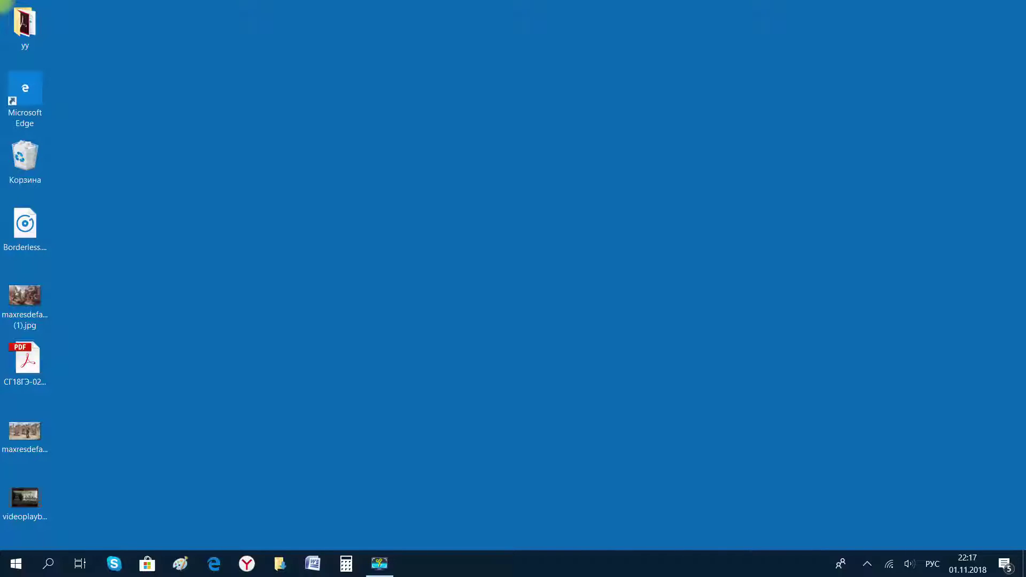
# Turn Wi-Fi off and back on, then reconnect to the previously used secured network.
pyautogui.click(888, 564)
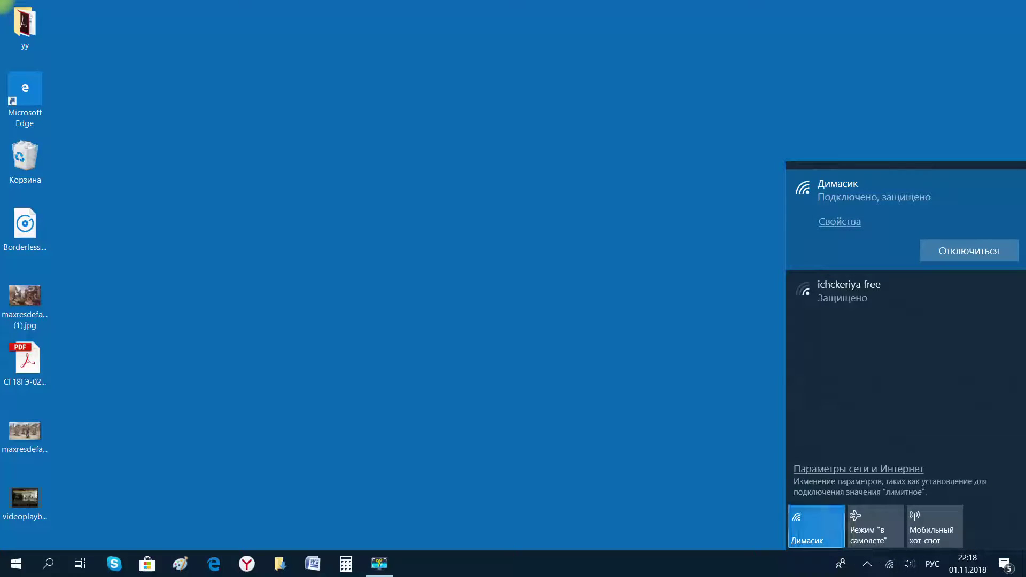
pyautogui.click(799, 545)
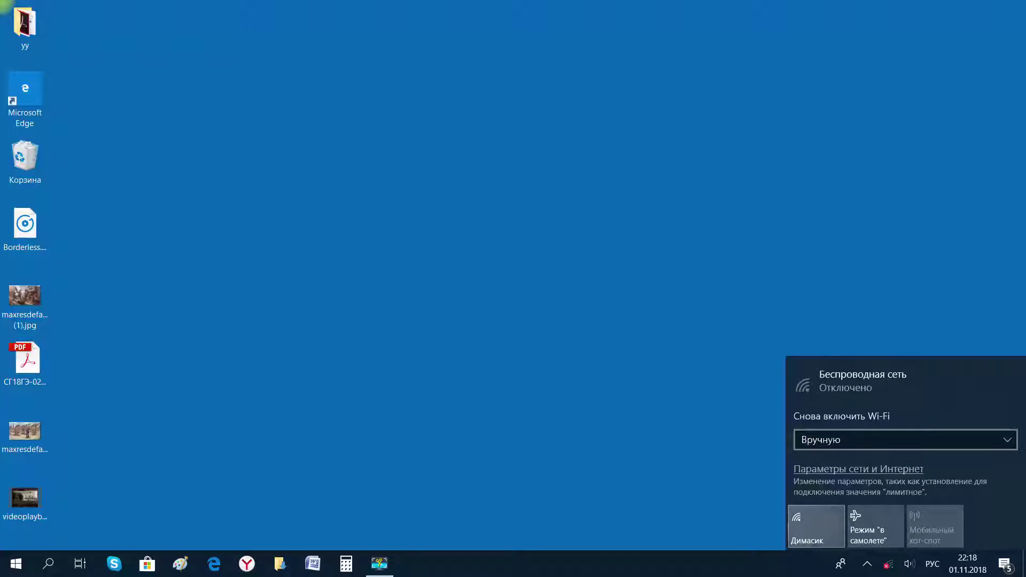
pyautogui.click(816, 526)
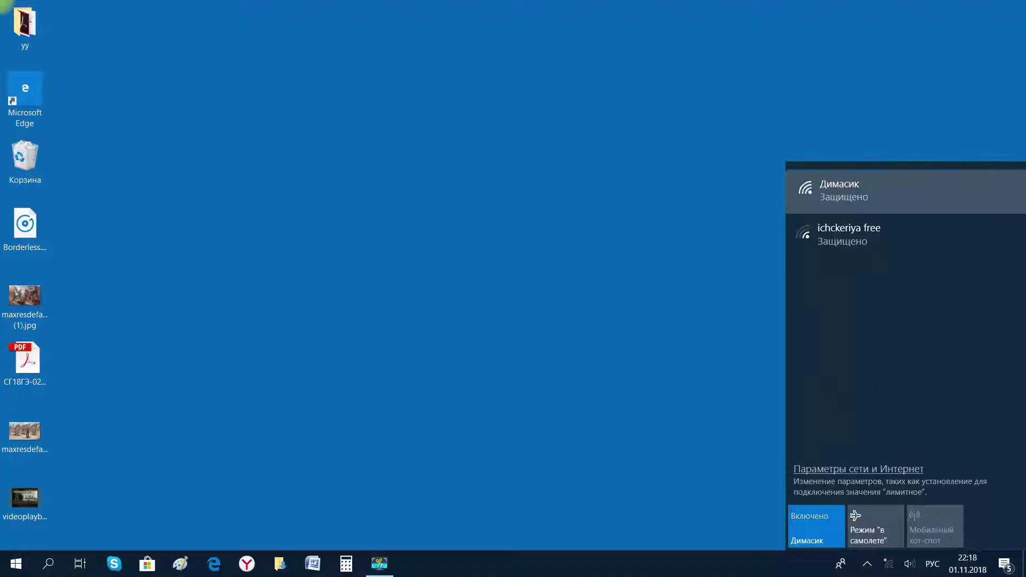
pyautogui.click(902, 190)
pyautogui.click(967, 247)
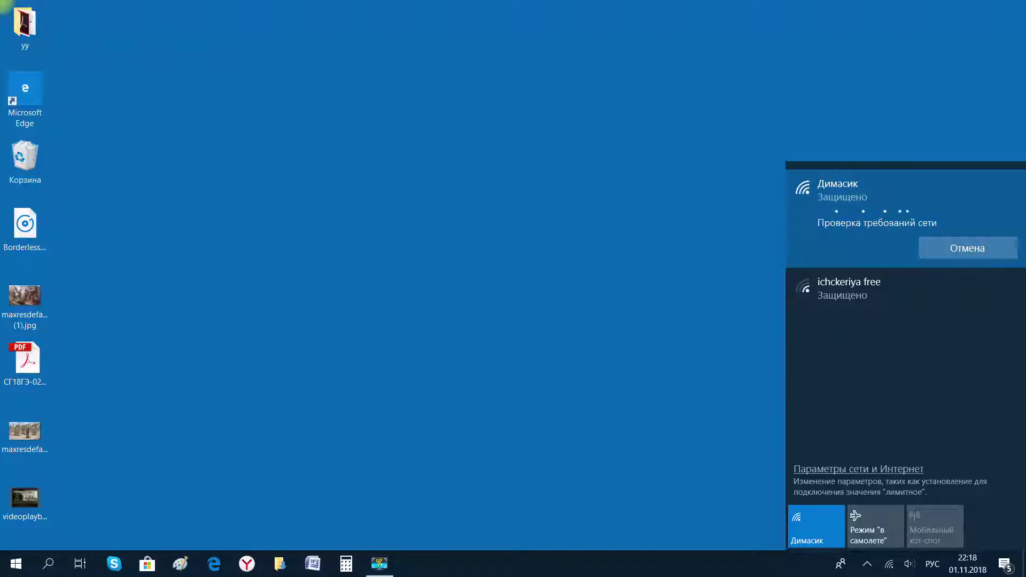